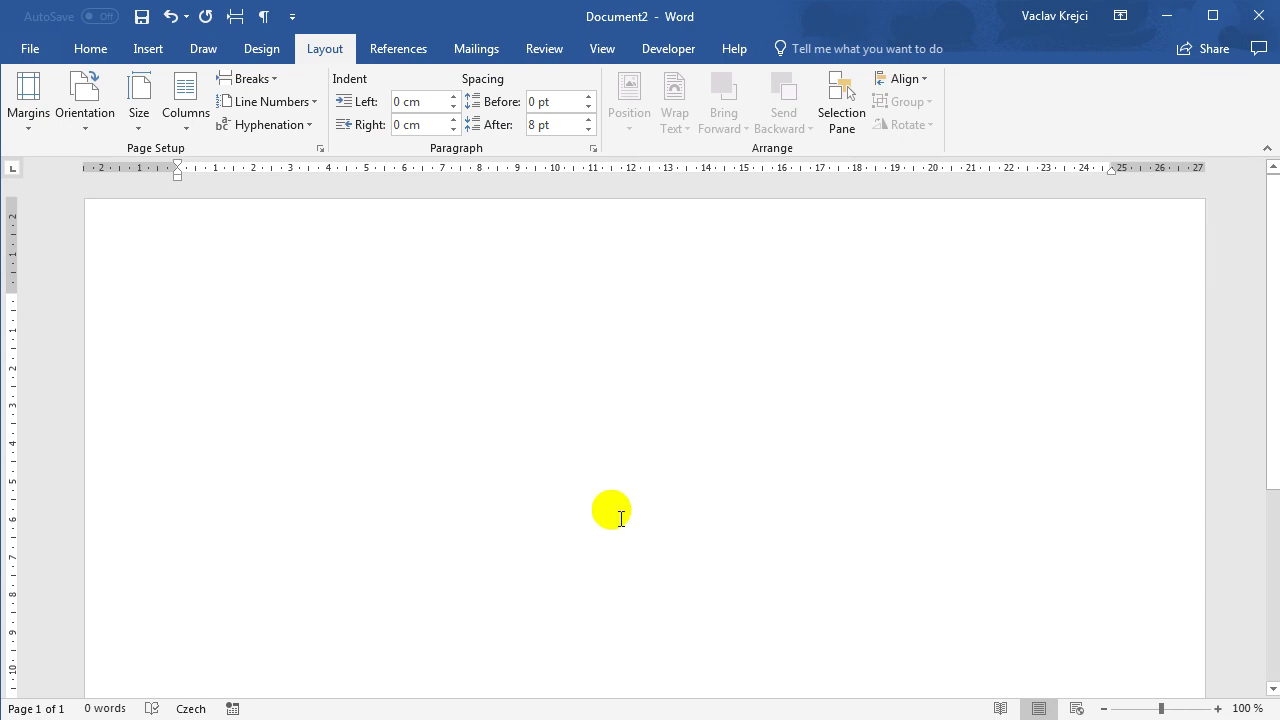
- Draw a tall oval of about 8.18 × 3.04 cm on the page
{"action": "left_click", "coordinate": [93, 48]}
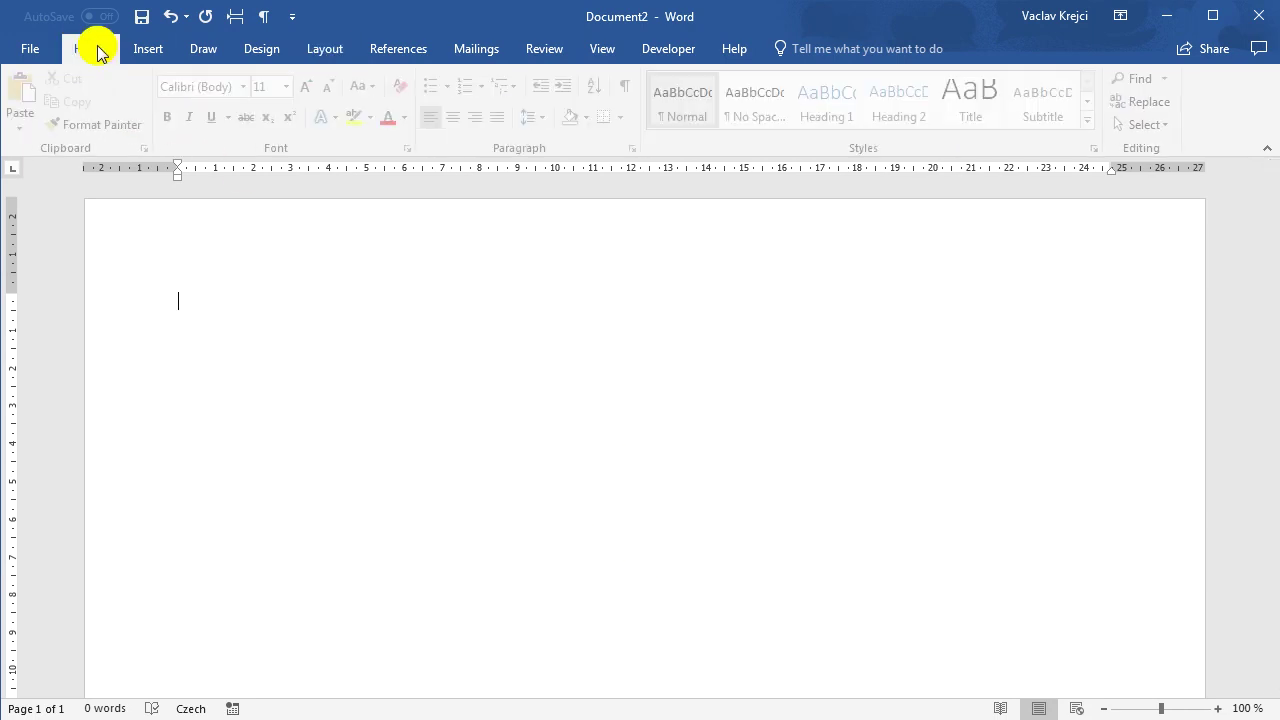
{"action": "left_click", "coordinate": [150, 48]}
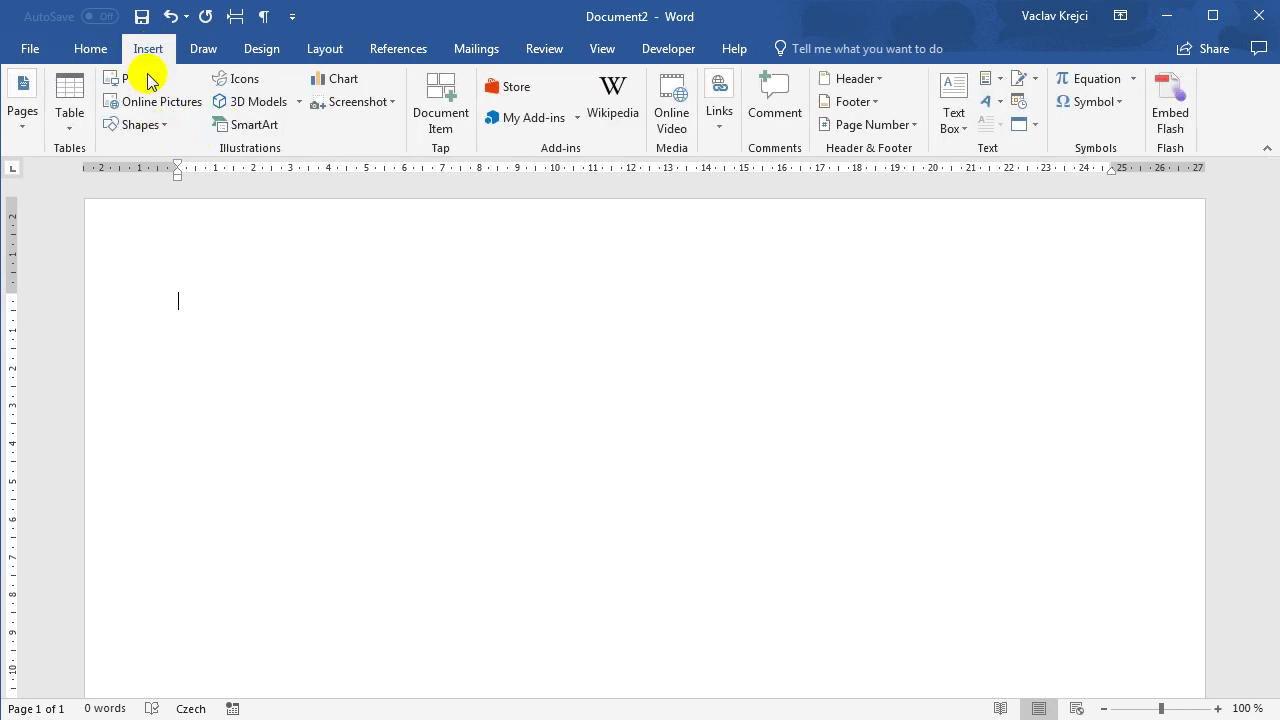
{"action": "left_click", "coordinate": [145, 125]}
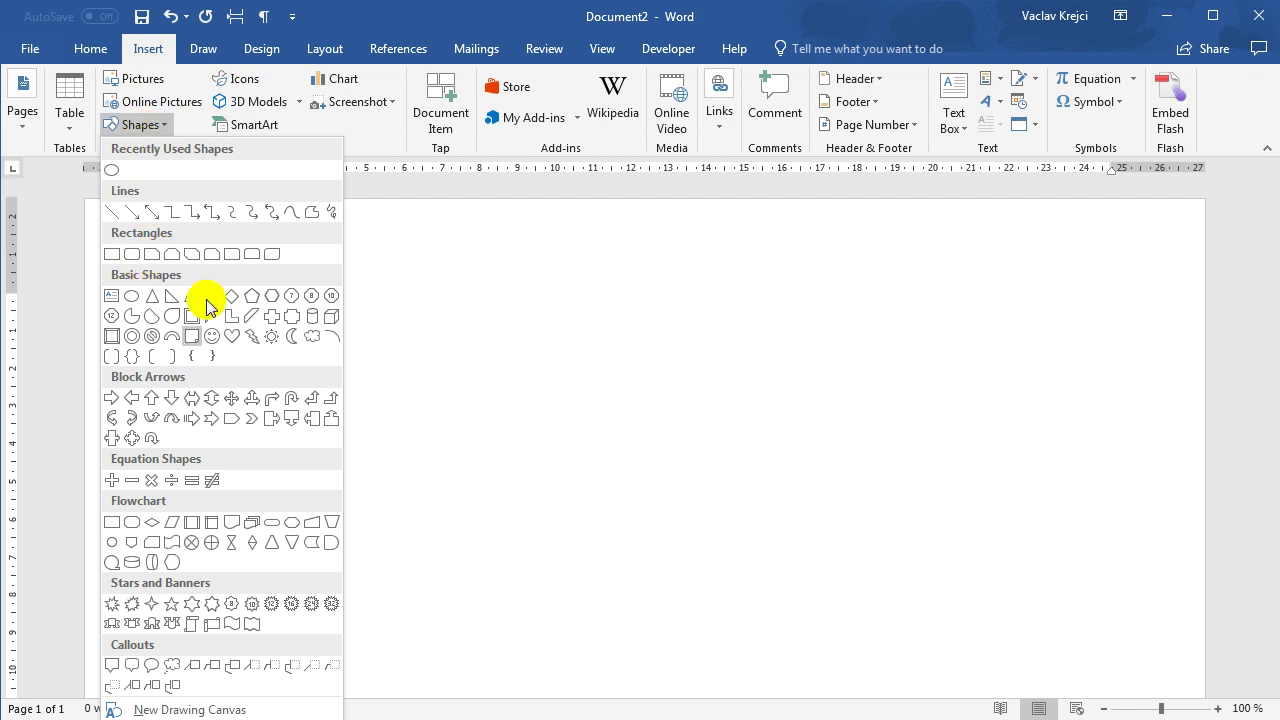
{"action": "left_click", "coordinate": [139, 302]}
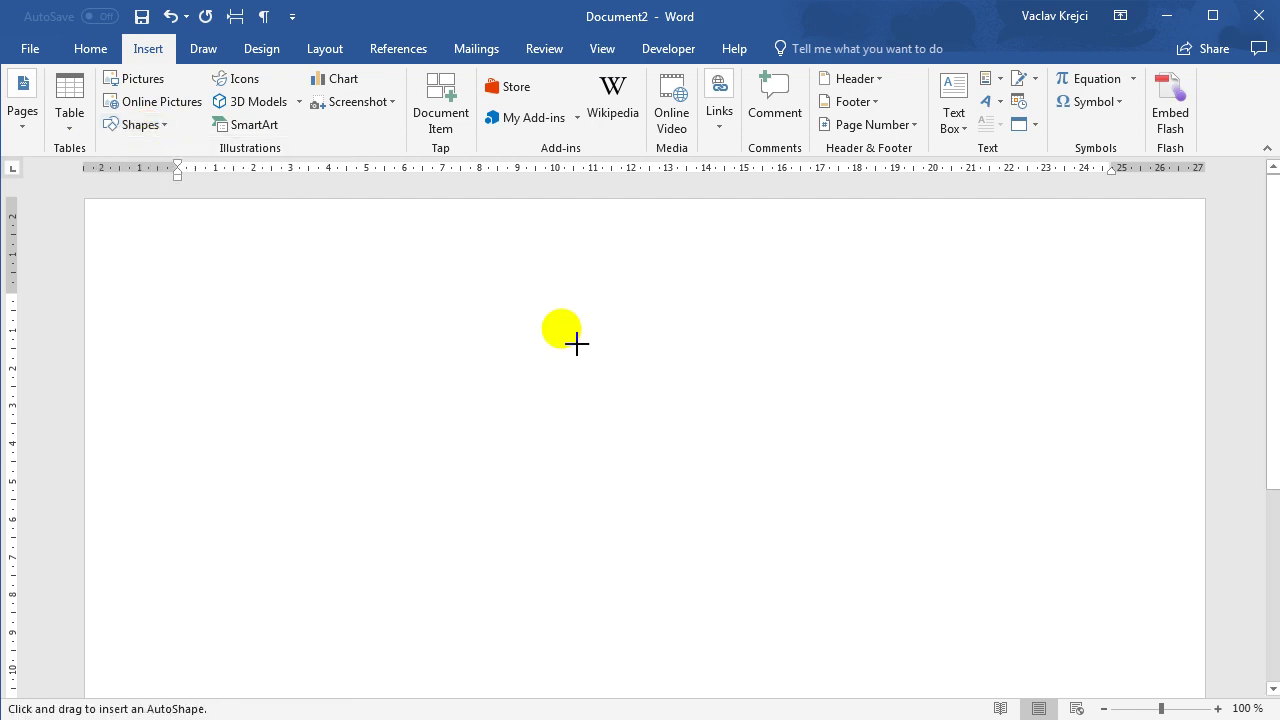
{"action": "left_click_drag", "start_coordinate": [571, 320], "coordinate": [650, 527]}
{"action": "left_click_drag", "start_coordinate": [664, 591], "coordinate": [686, 623]}
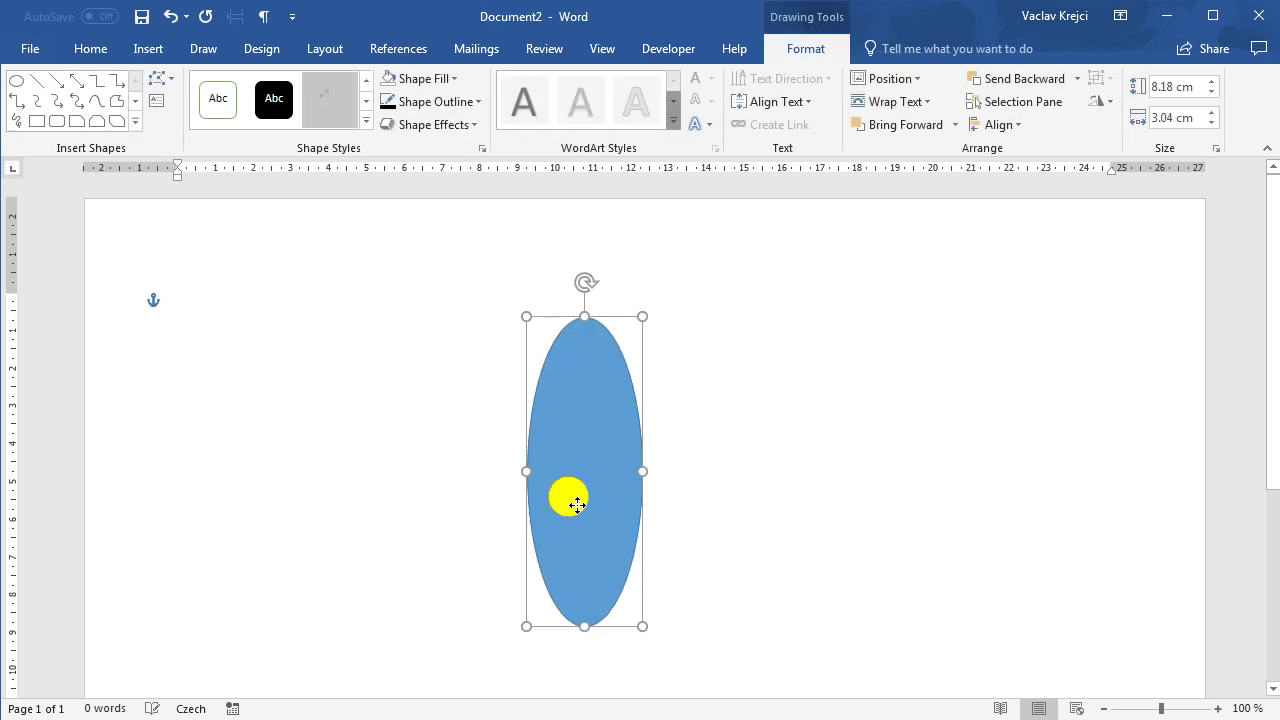
- Give the oval no fill and a black outline
{"action": "left_click", "coordinate": [434, 78]}
{"action": "left_click", "coordinate": [463, 296]}
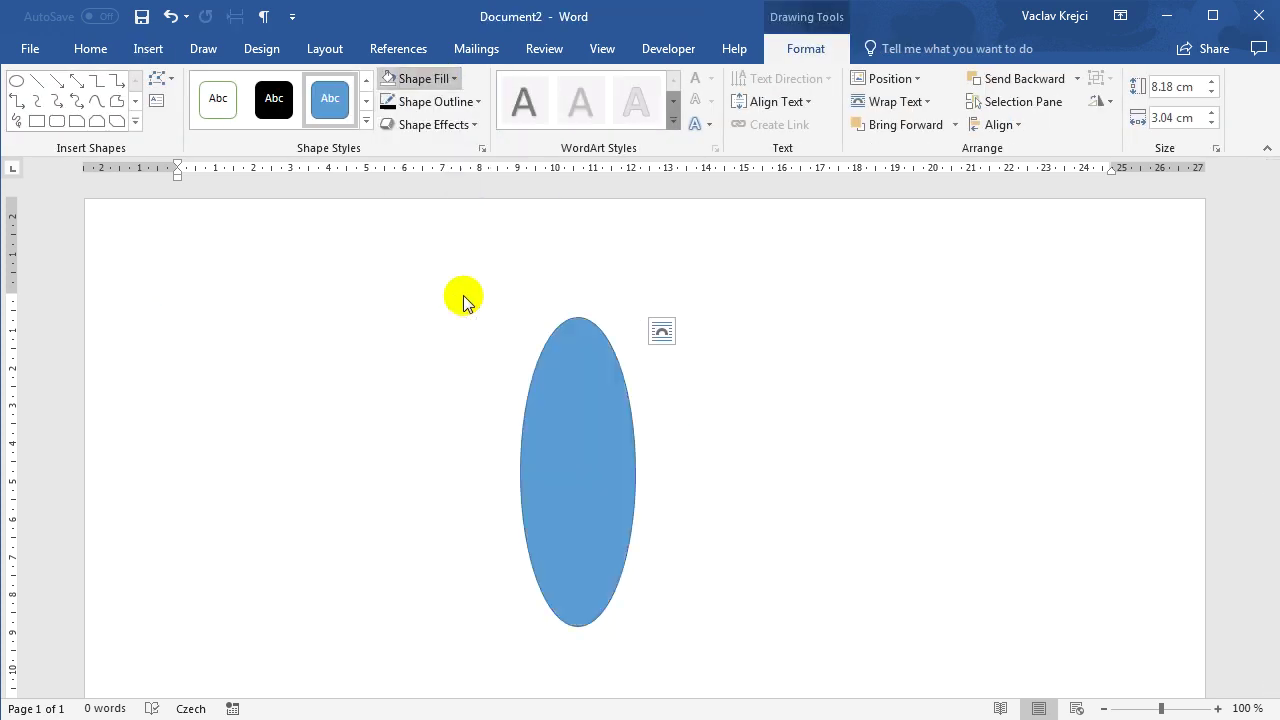
{"action": "left_click", "coordinate": [428, 106]}
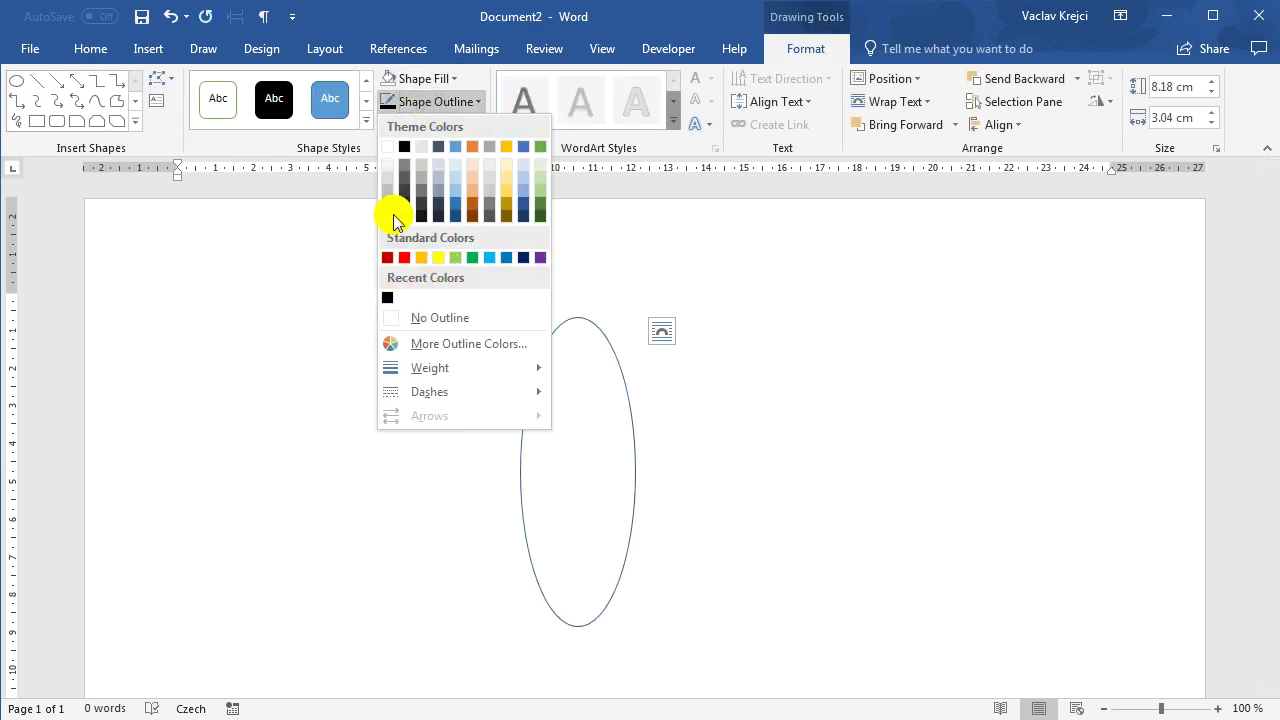
{"action": "left_click", "coordinate": [404, 148]}
{"action": "left_click", "coordinate": [583, 316]}
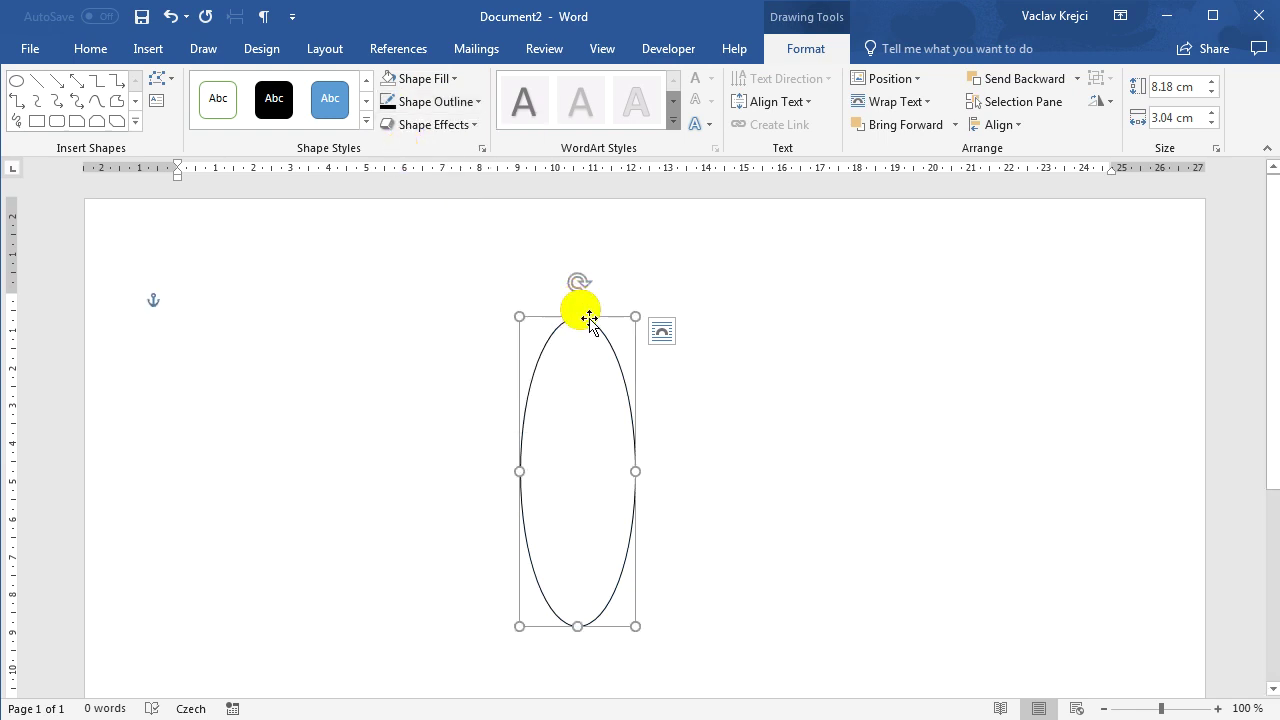
- Move the oval into position and stack a duplicate exactly over the original
{"action": "left_click_drag", "start_coordinate": [589, 318], "coordinate": [560, 301]}
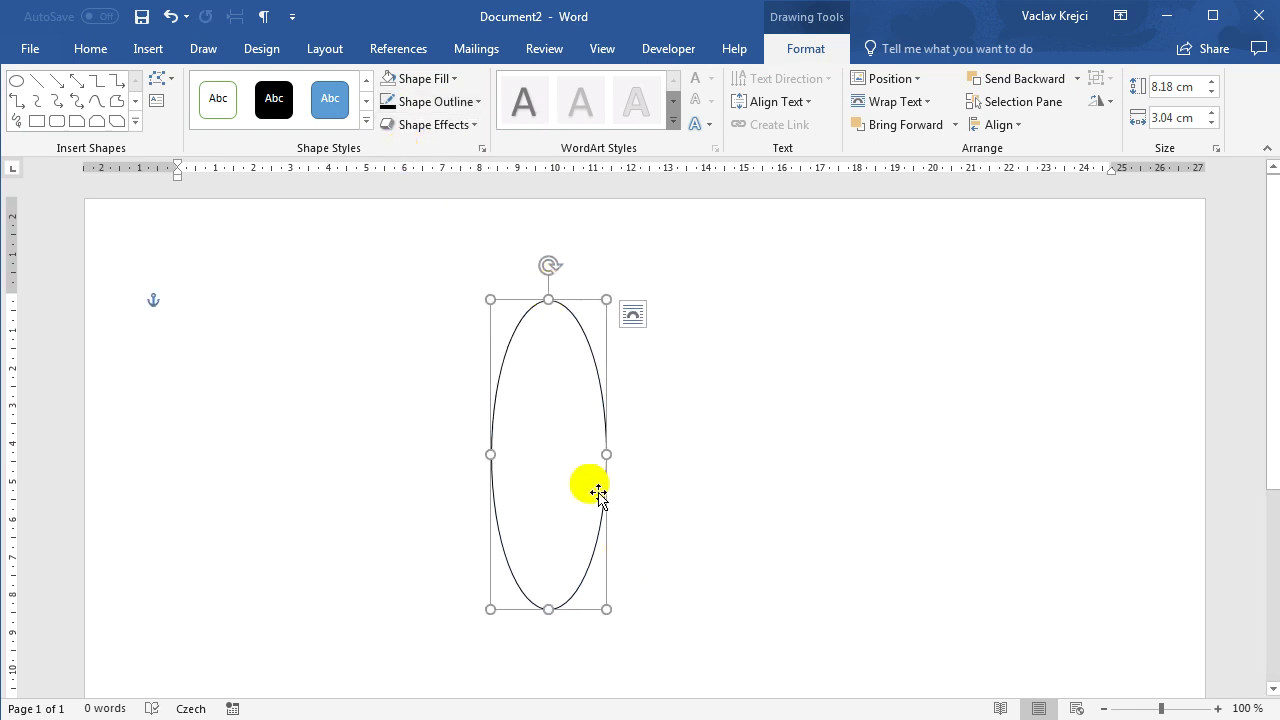
{"action": "left_click_drag", "start_coordinate": [601, 491], "coordinate": [607, 512]}
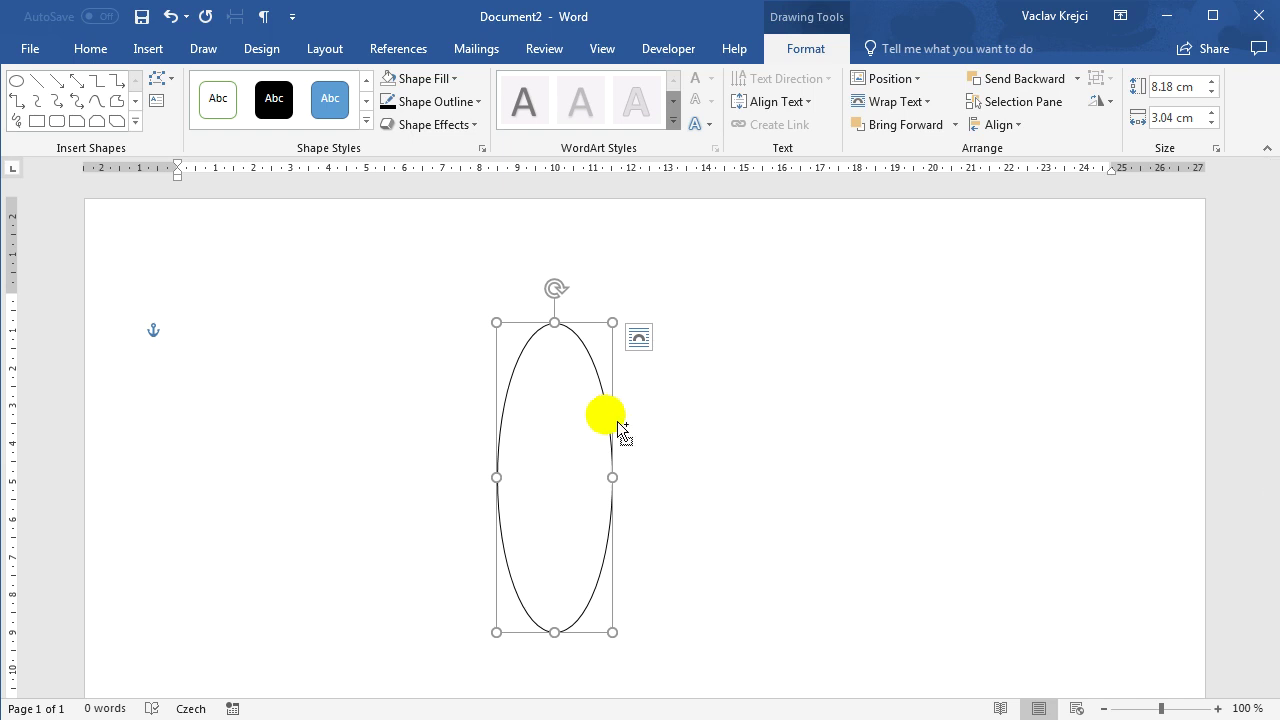
{"action": "left_click_drag", "start_coordinate": [620, 430], "coordinate": [620, 434]}
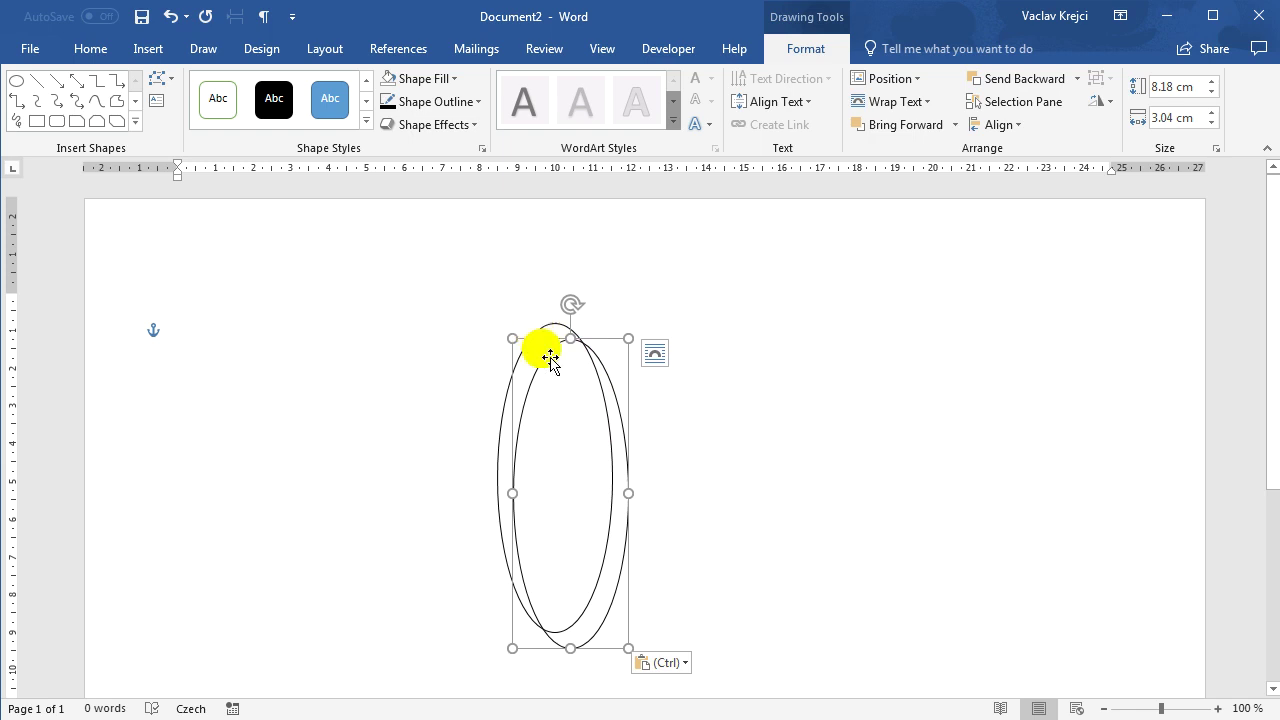
{"action": "left_click_drag", "start_coordinate": [549, 357], "coordinate": [533, 336]}
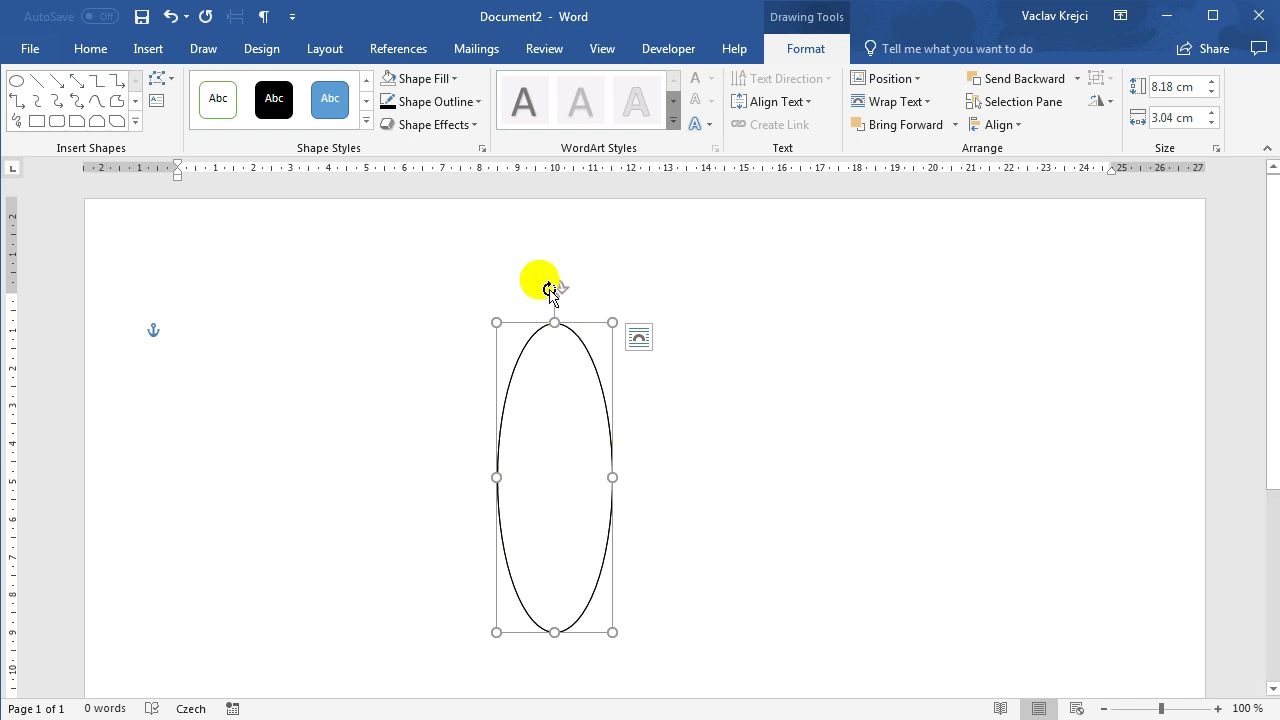
- Tilt the oval slightly clockwise, undoing and redoing the rotation once
{"action": "left_click_drag", "start_coordinate": [554, 289], "coordinate": [476, 290]}
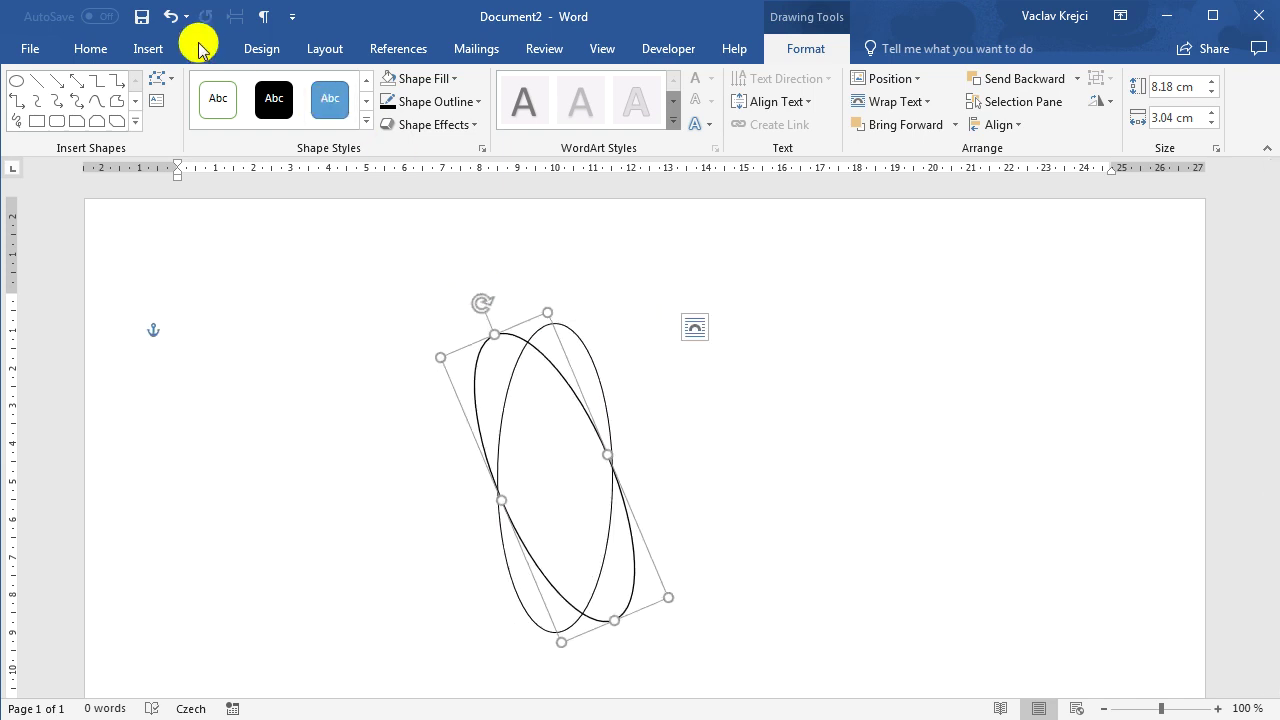
{"action": "left_click", "coordinate": [172, 17]}
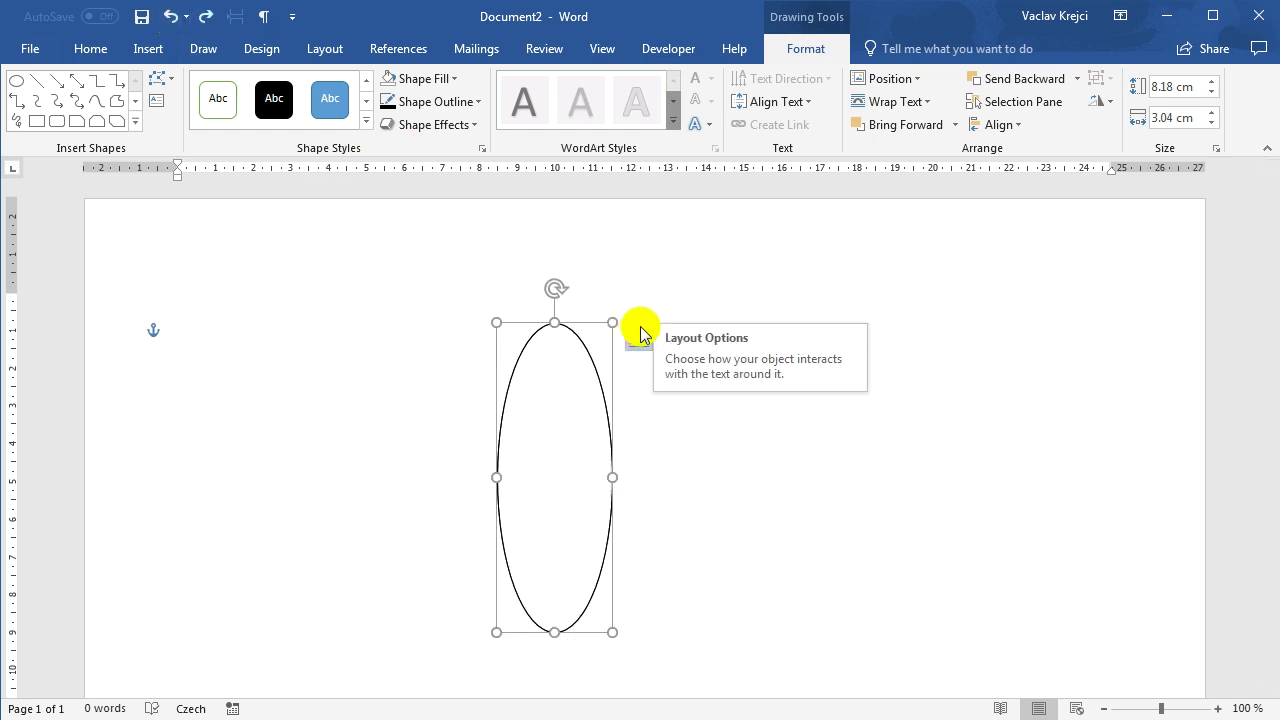
{"action": "left_click_drag", "start_coordinate": [564, 289], "coordinate": [621, 310]}
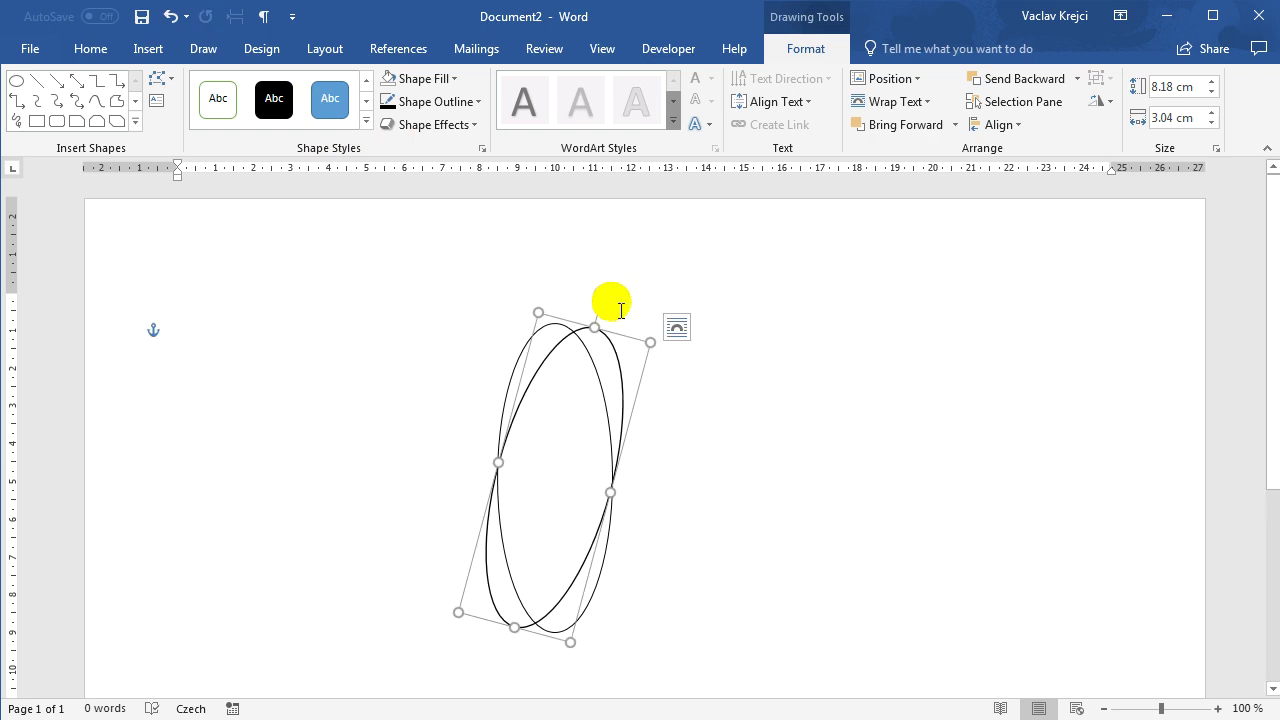
- Paste copies of the oval, rotating each one further clockwise
{"action": "key", "text": "ctrl+v"}
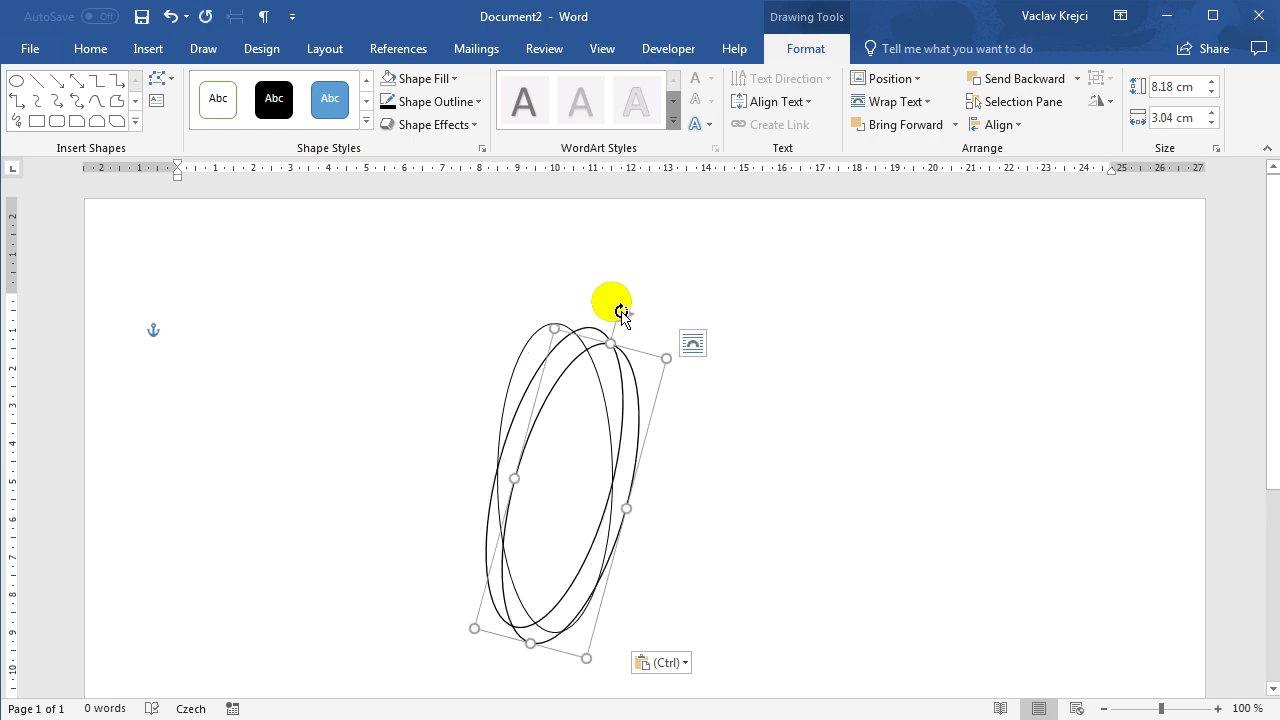
{"action": "left_click_drag", "start_coordinate": [663, 341], "coordinate": [812, 635]}
{"action": "key", "text": "ctrl+v"}
{"action": "key", "text": "ctrl+v"}
{"action": "key", "text": "ctrl+v"}
{"action": "key", "text": "ctrl+v"}
{"action": "scroll", "coordinate": [860, 525], "scroll_direction": "down", "scroll_amount": 2}
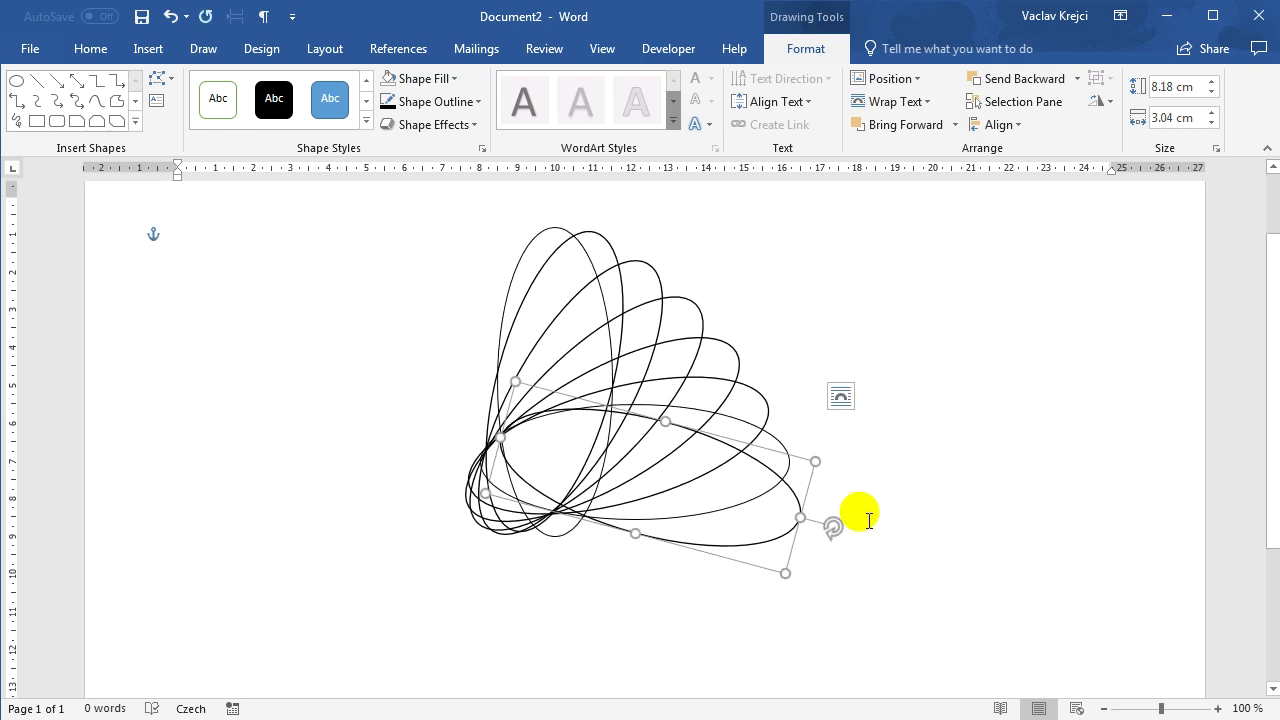
- Paste four more oval copies, rotating each to a steeper angle around the fan
{"action": "key", "text": "ctrl+v"}
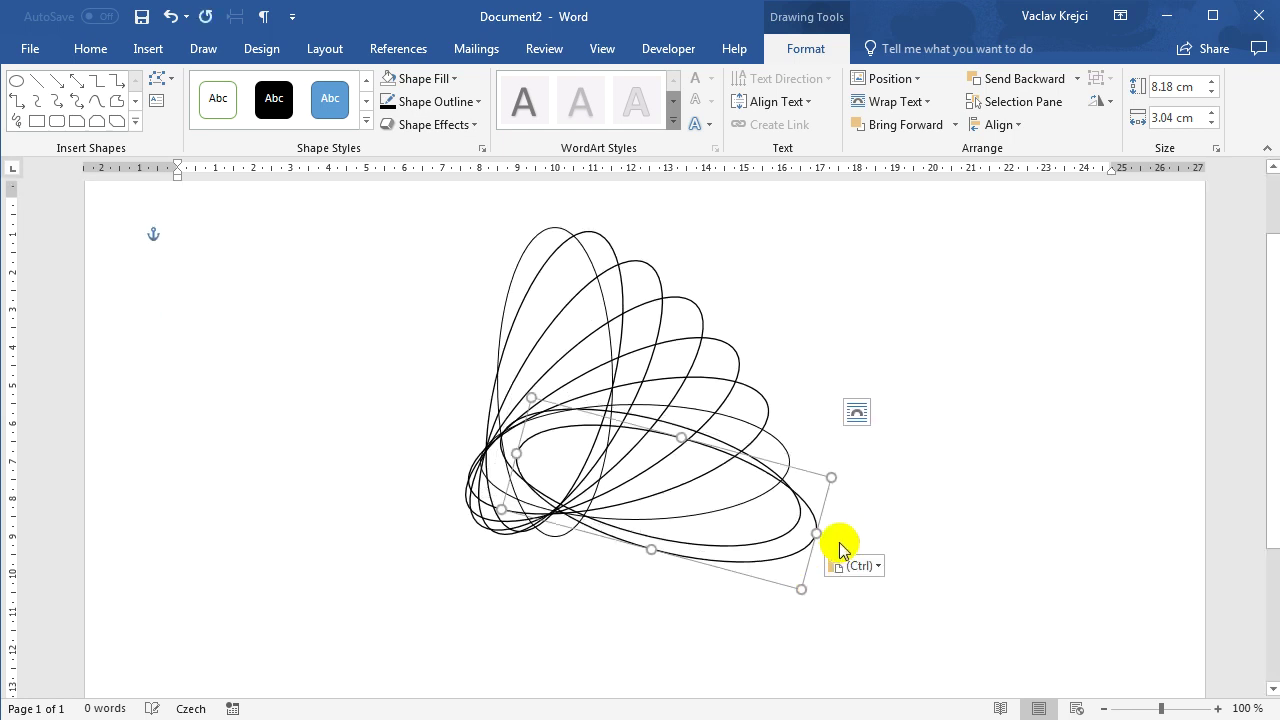
{"action": "left_click_drag", "start_coordinate": [830, 561], "coordinate": [806, 585]}
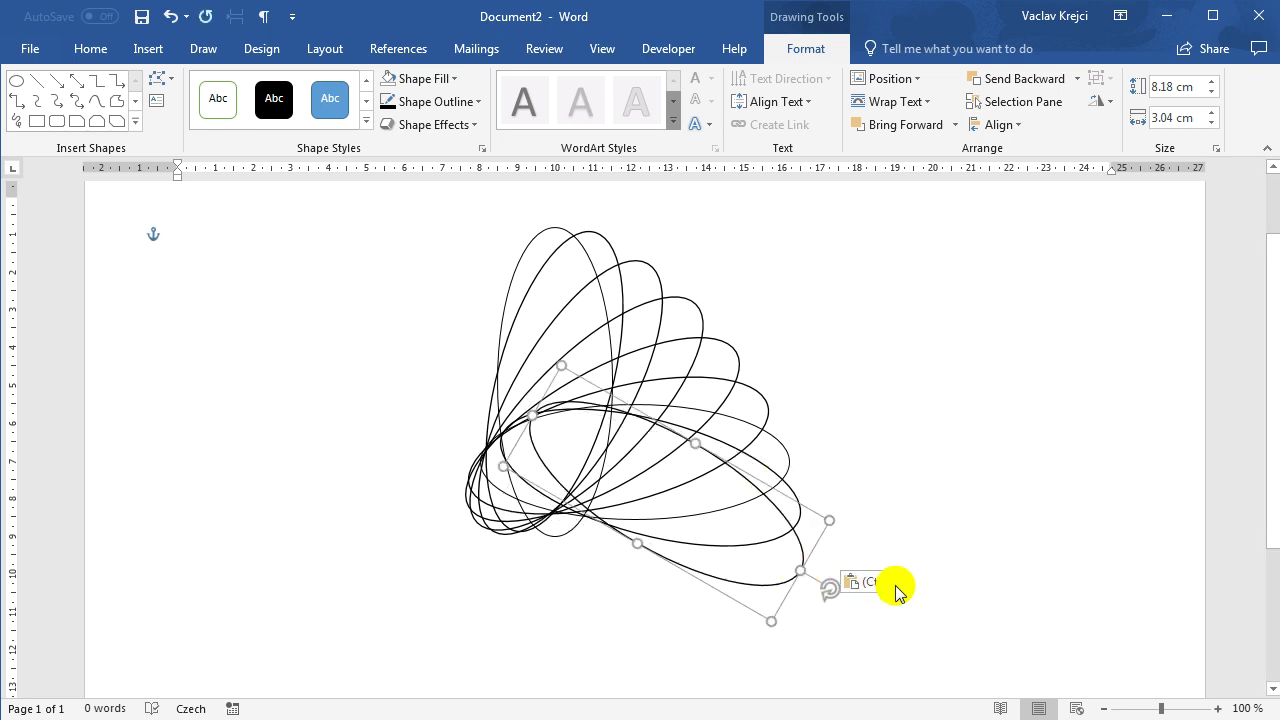
{"action": "key", "text": "ctrl+v"}
{"action": "scroll", "coordinate": [829, 560], "scroll_direction": "down", "scroll_amount": 1}
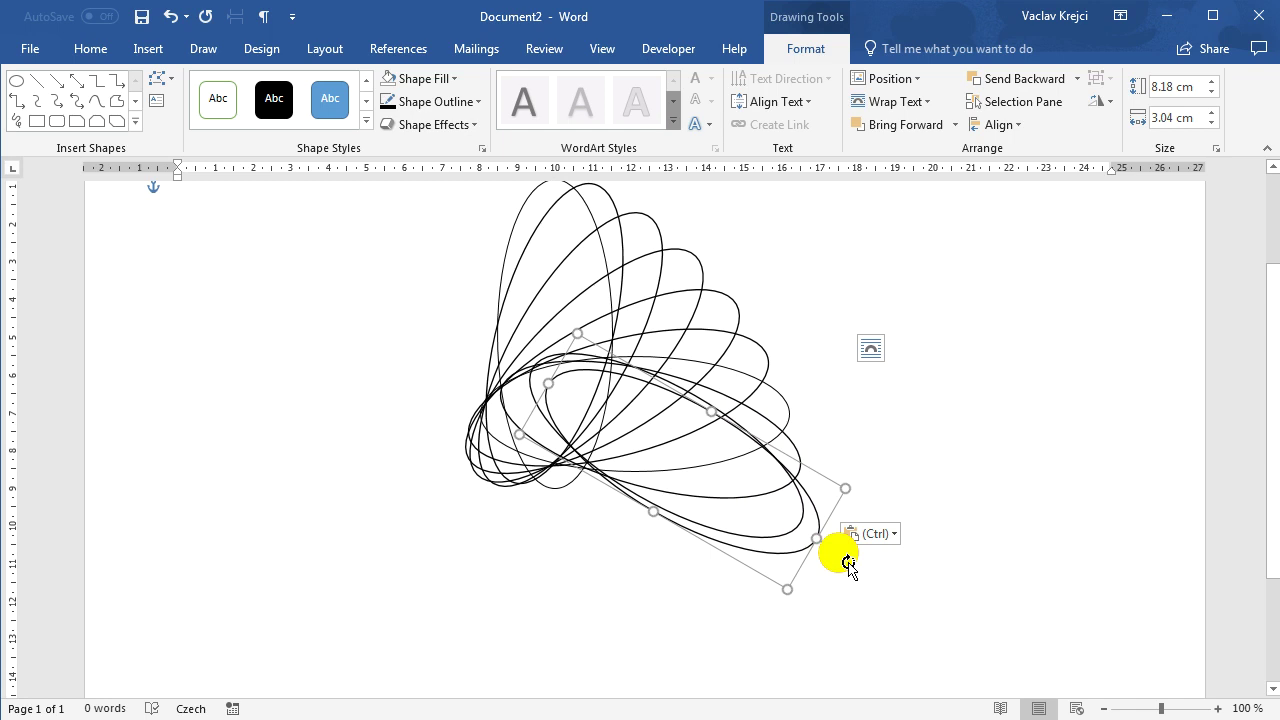
{"action": "left_click_drag", "start_coordinate": [848, 563], "coordinate": [800, 603]}
{"action": "key", "text": "ctrl+v"}
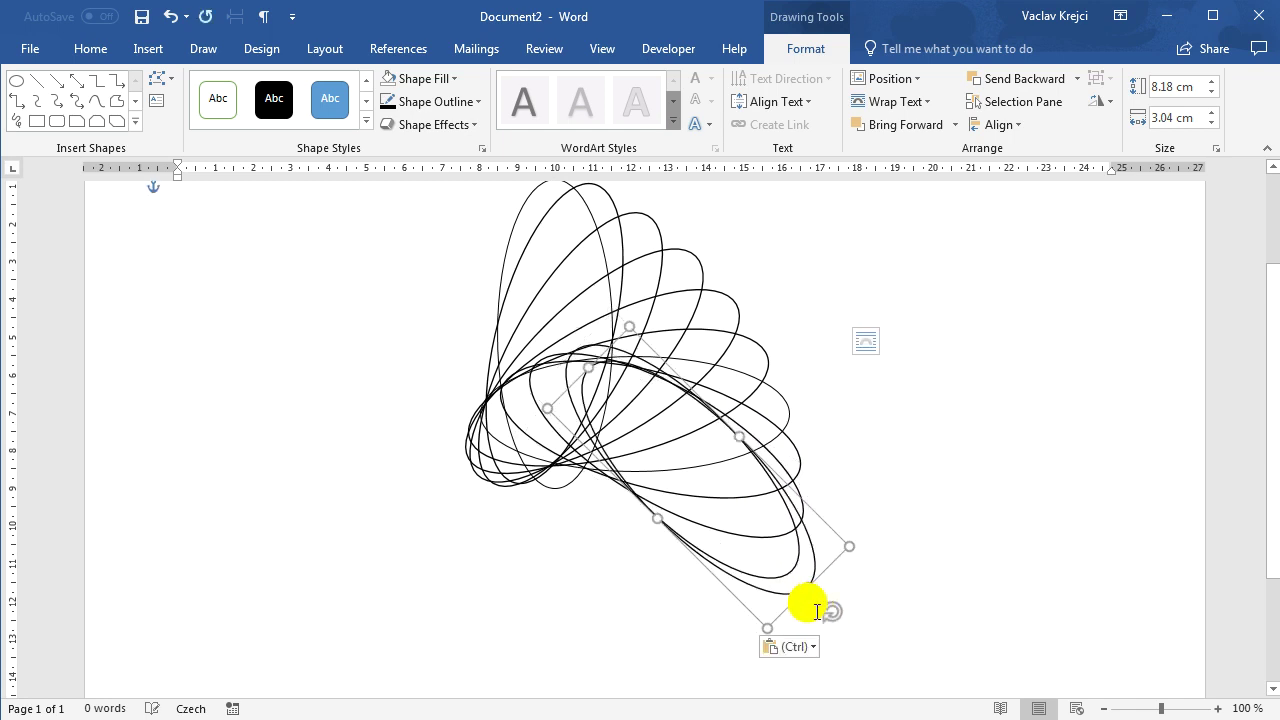
{"action": "left_click_drag", "start_coordinate": [793, 630], "coordinate": [766, 634]}
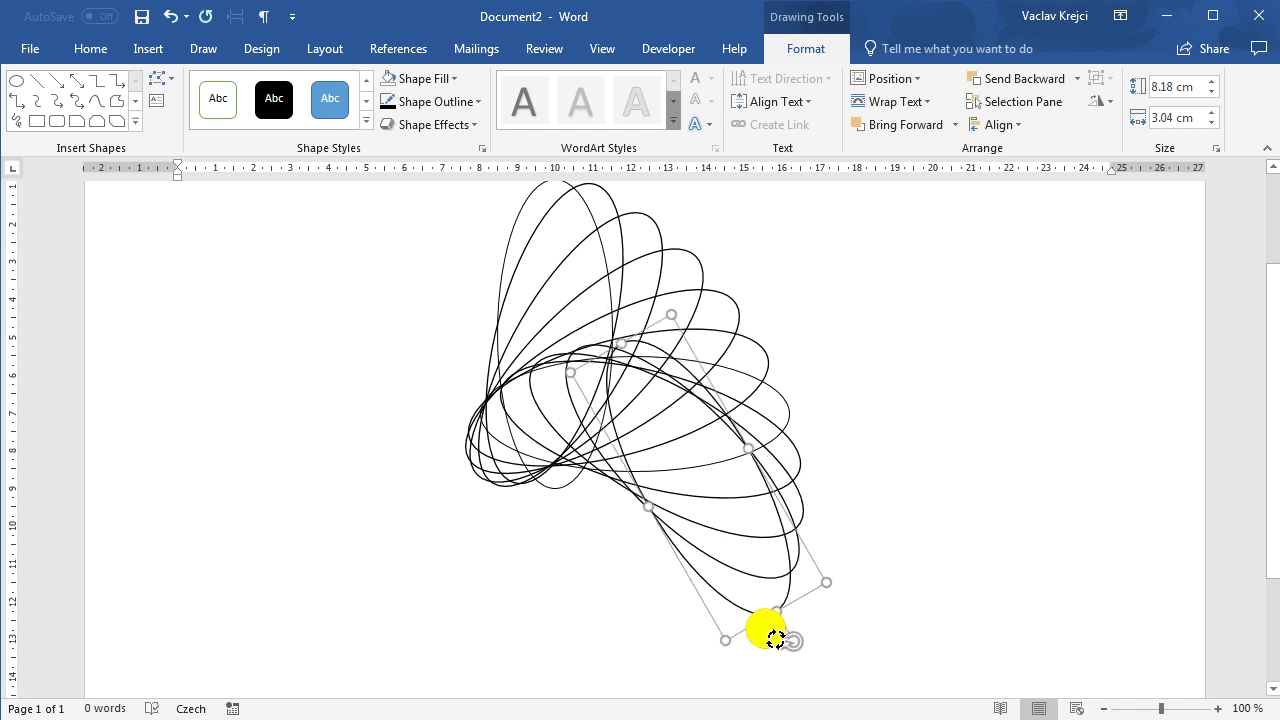
{"action": "key", "text": "ctrl+v"}
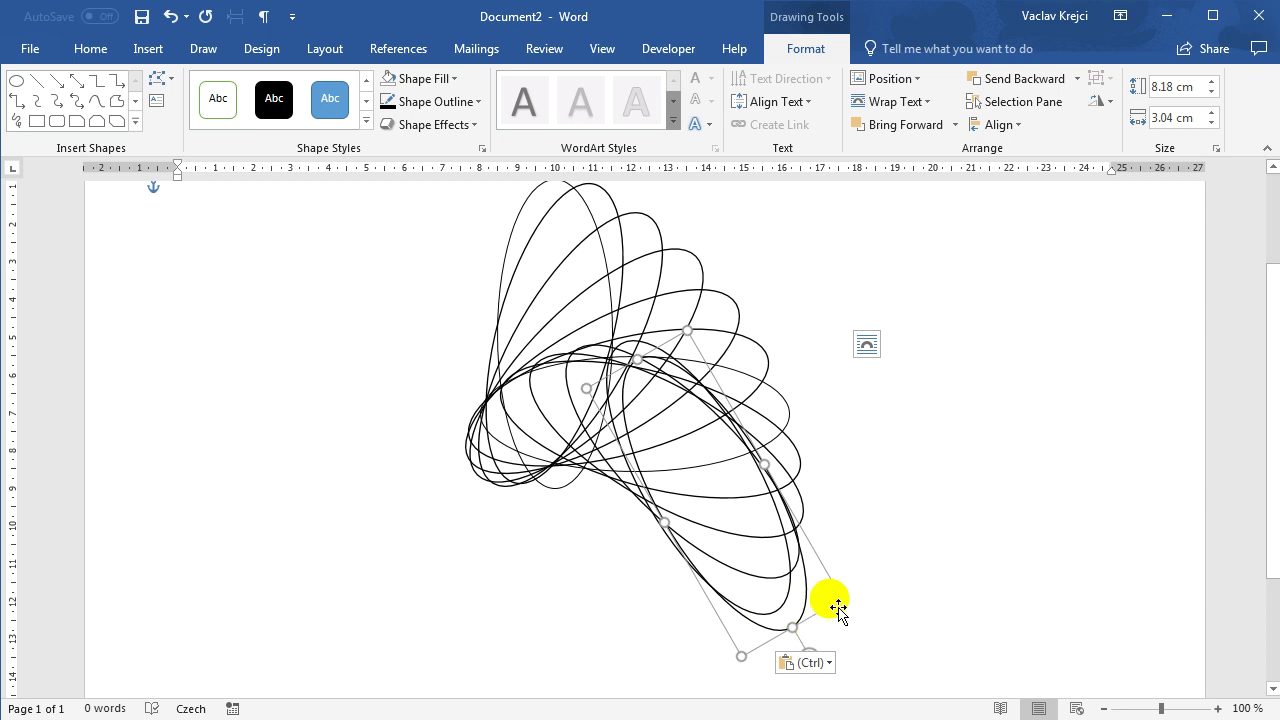
{"action": "scroll", "coordinate": [837, 590], "scroll_direction": "down", "scroll_amount": 2}
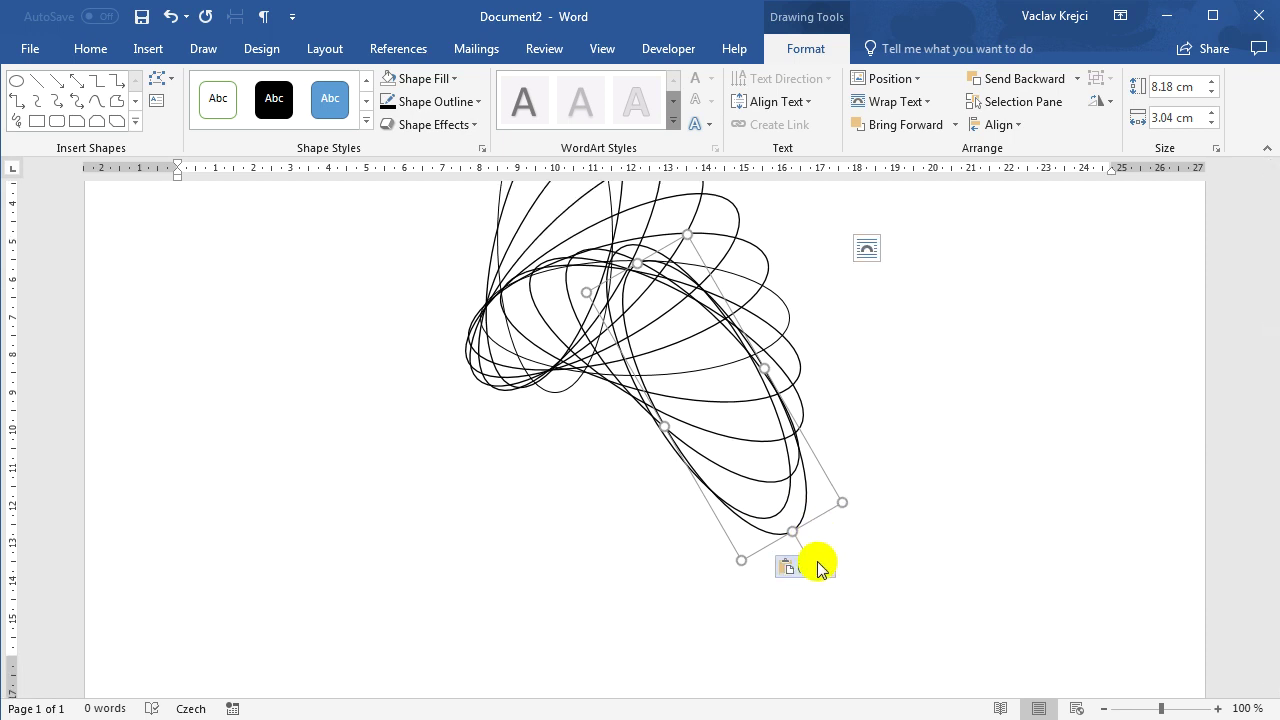
- Rotate the last oval copy further and add one more copy turned upright
{"action": "left_click", "coordinate": [832, 569]}
{"action": "left_click", "coordinate": [824, 567]}
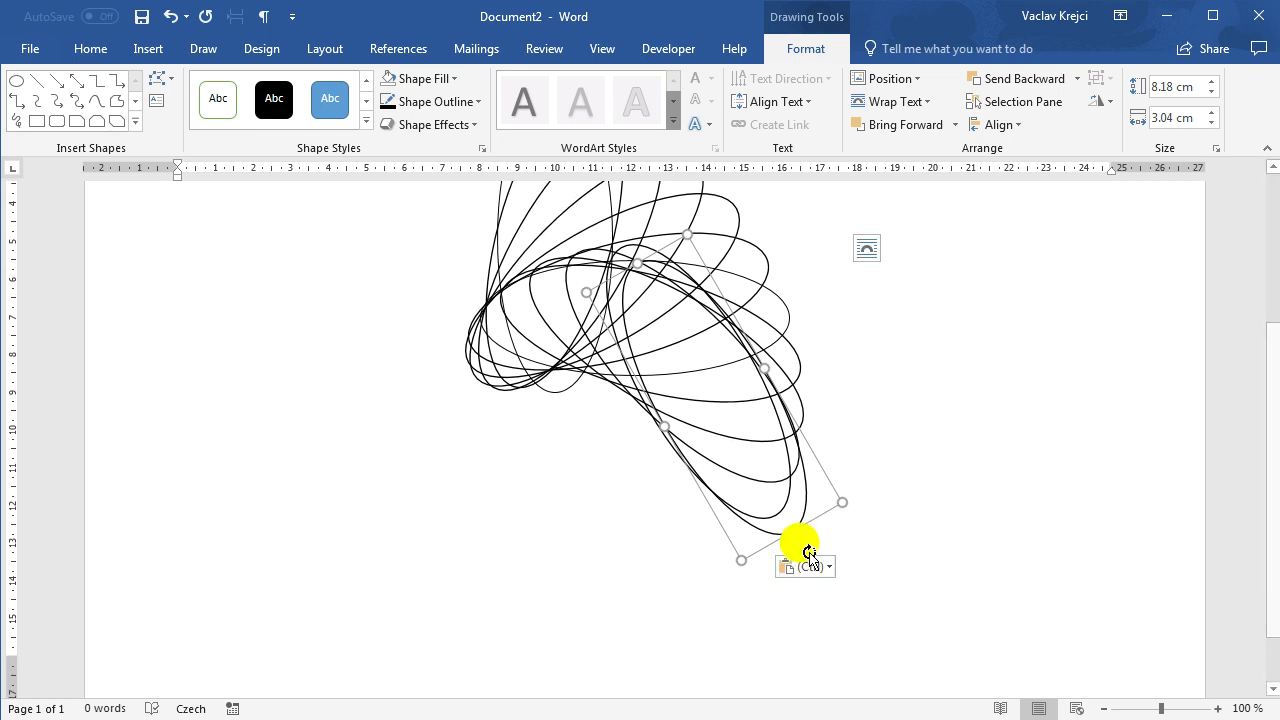
{"action": "left_click", "coordinate": [815, 521]}
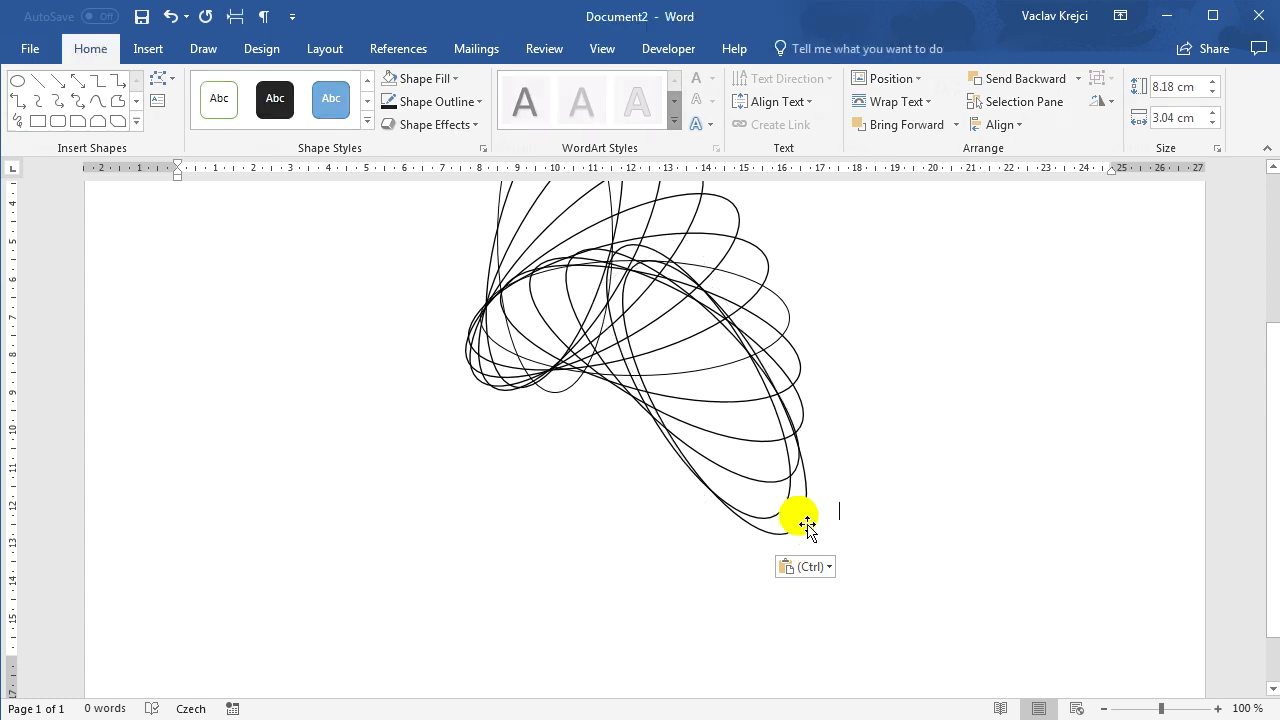
{"action": "left_click", "coordinate": [793, 523]}
{"action": "left_click", "coordinate": [887, 422]}
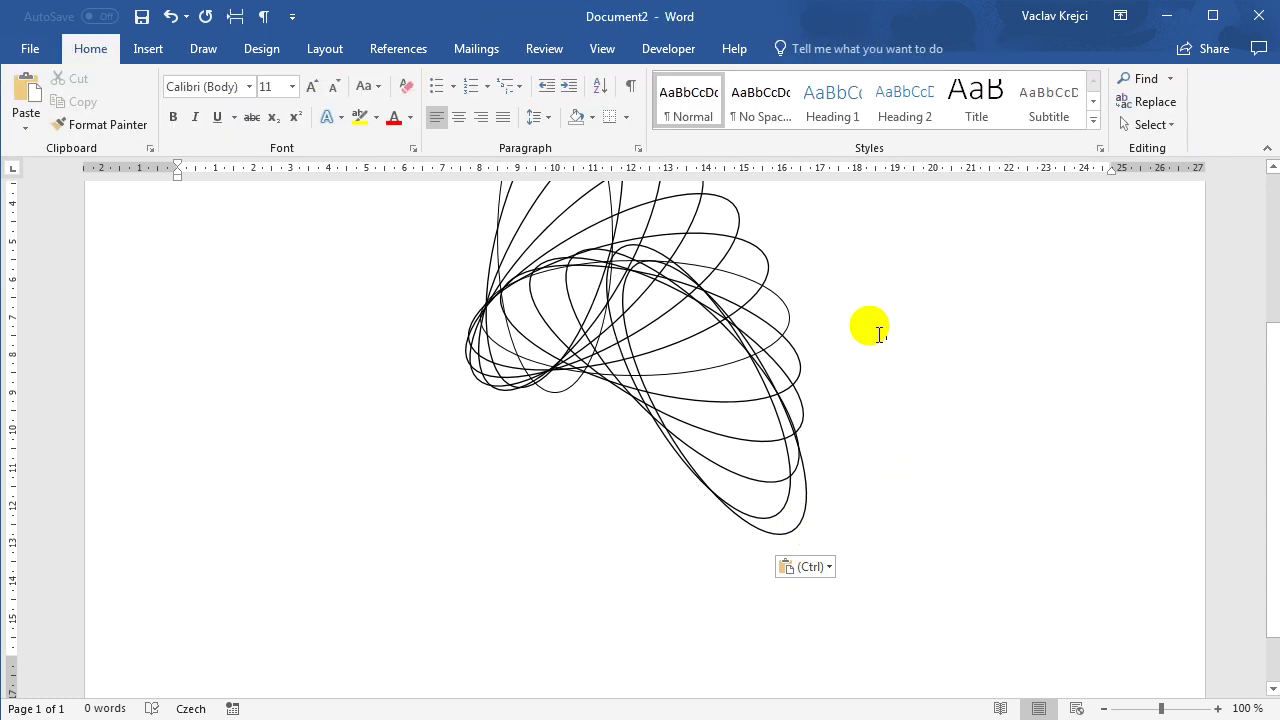
{"action": "left_click", "coordinate": [800, 525]}
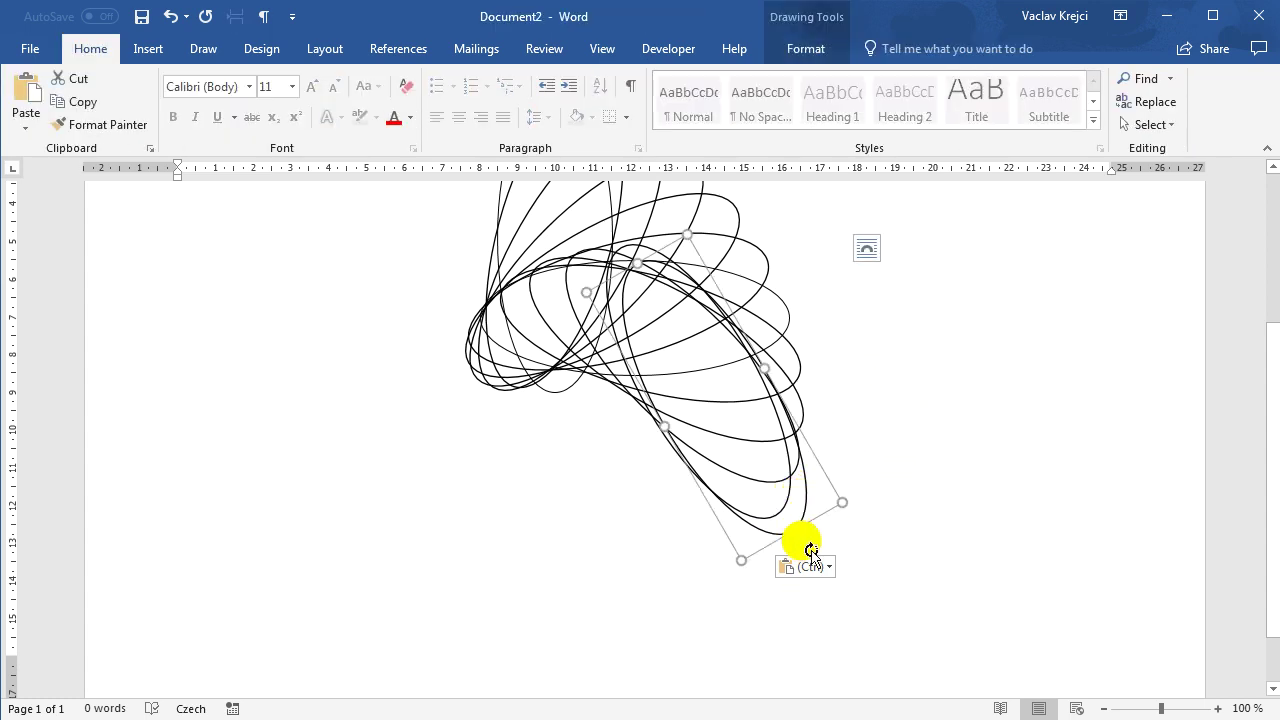
{"action": "left_click_drag", "start_coordinate": [811, 550], "coordinate": [761, 568]}
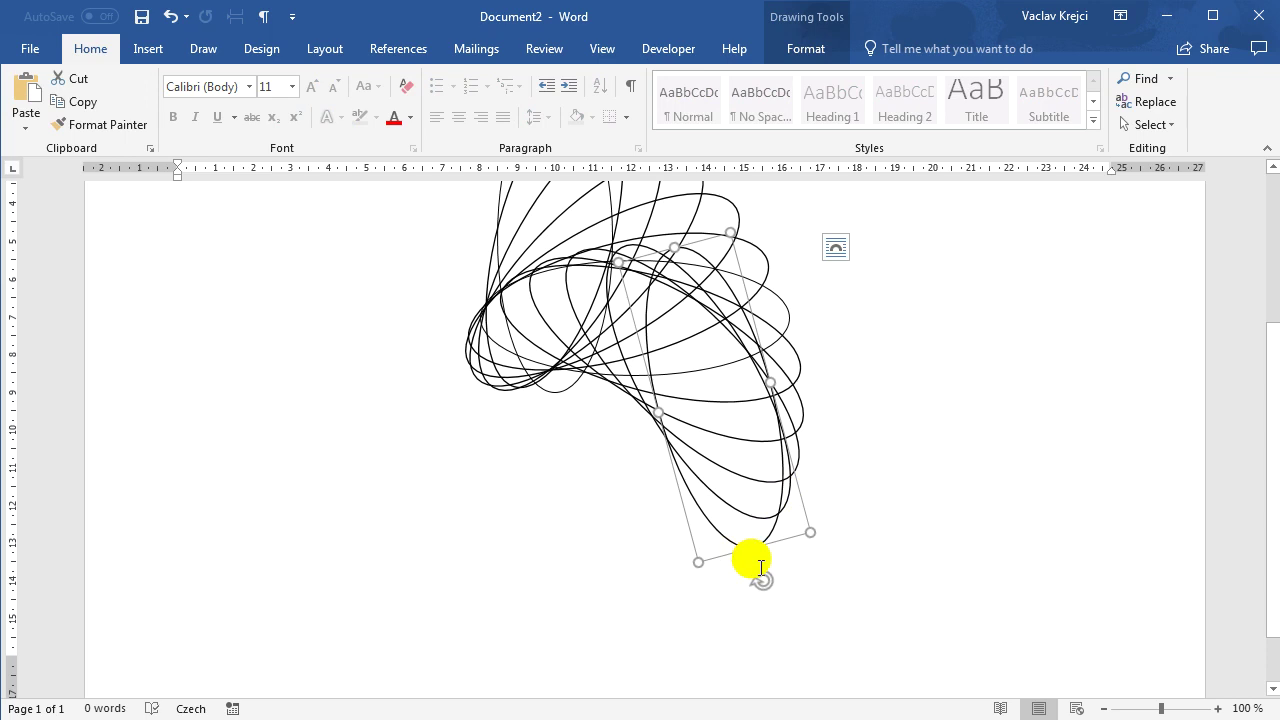
{"action": "key", "text": "ctrl+v"}
{"action": "left_click_drag", "start_coordinate": [776, 588], "coordinate": [716, 598]}
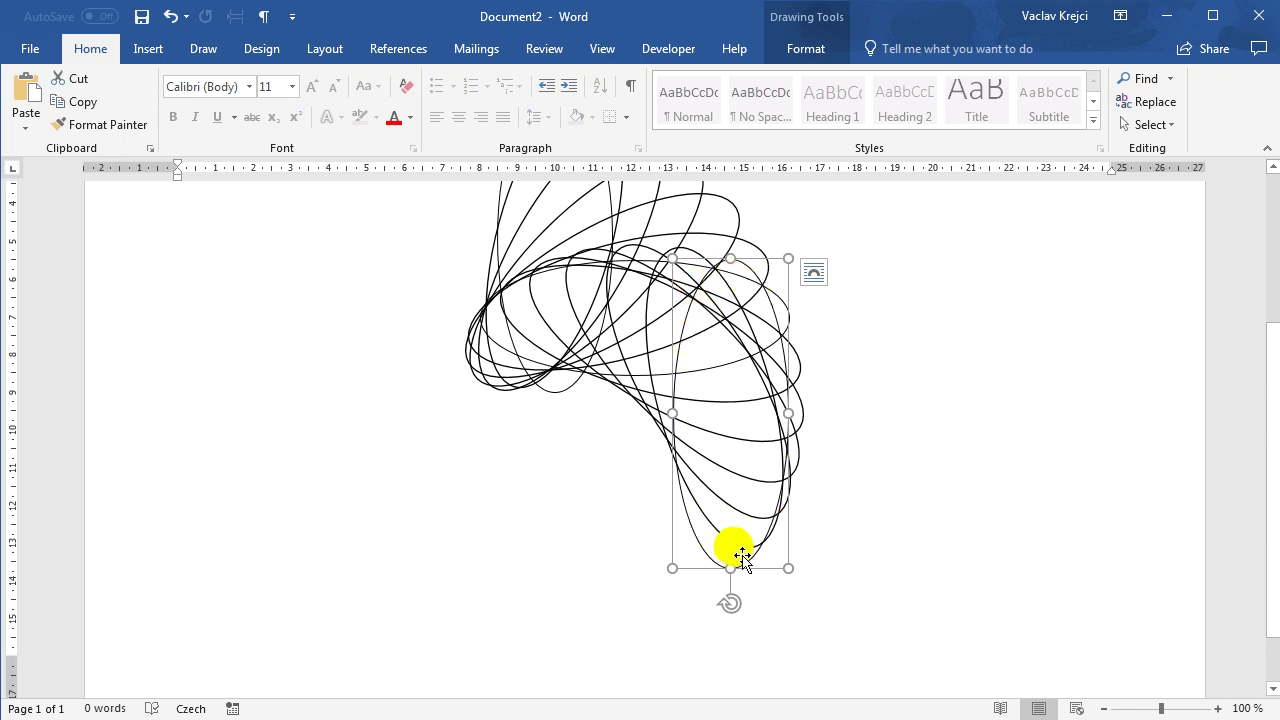
{"action": "left_click", "coordinate": [783, 500]}
- Zoom out and select all the ovals with an area selection
{"action": "left_click", "coordinate": [1140, 127]}
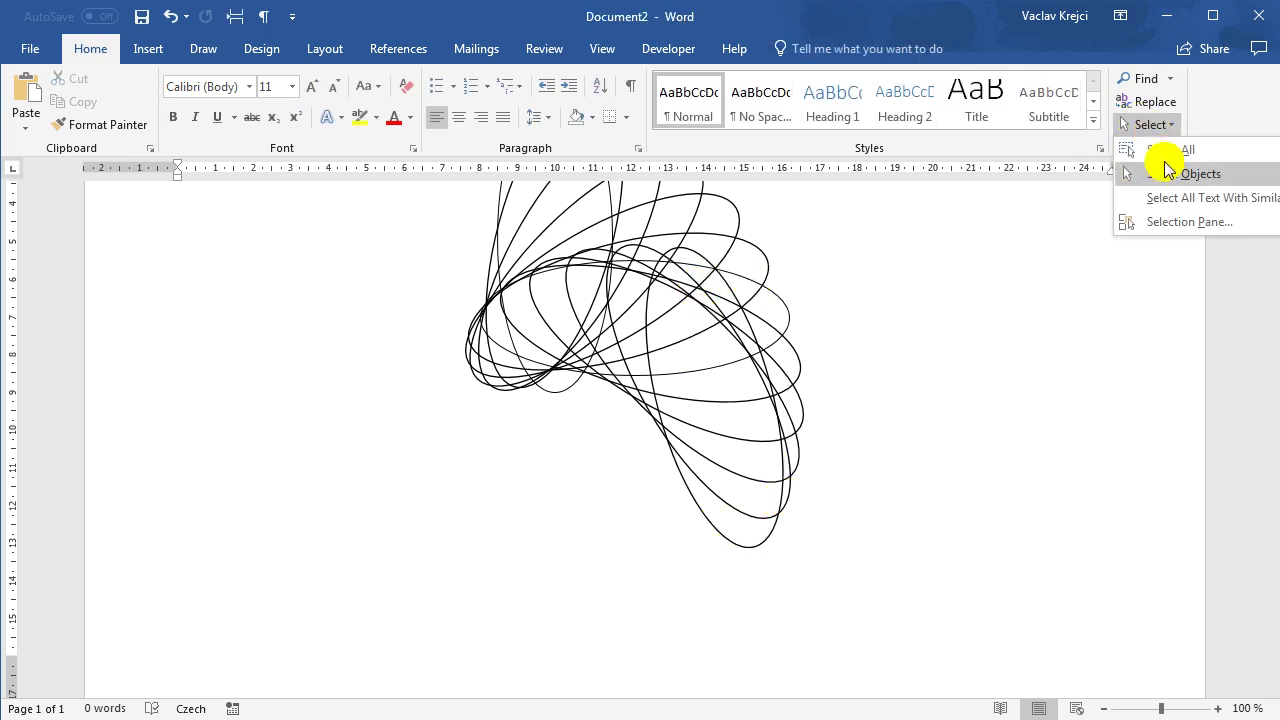
{"action": "left_click", "coordinate": [1166, 168]}
{"action": "scroll", "coordinate": [862, 372], "scroll_direction": "up", "scroll_amount": 1}
{"action": "left_click_drag", "start_coordinate": [1170, 712], "coordinate": [1133, 710]}
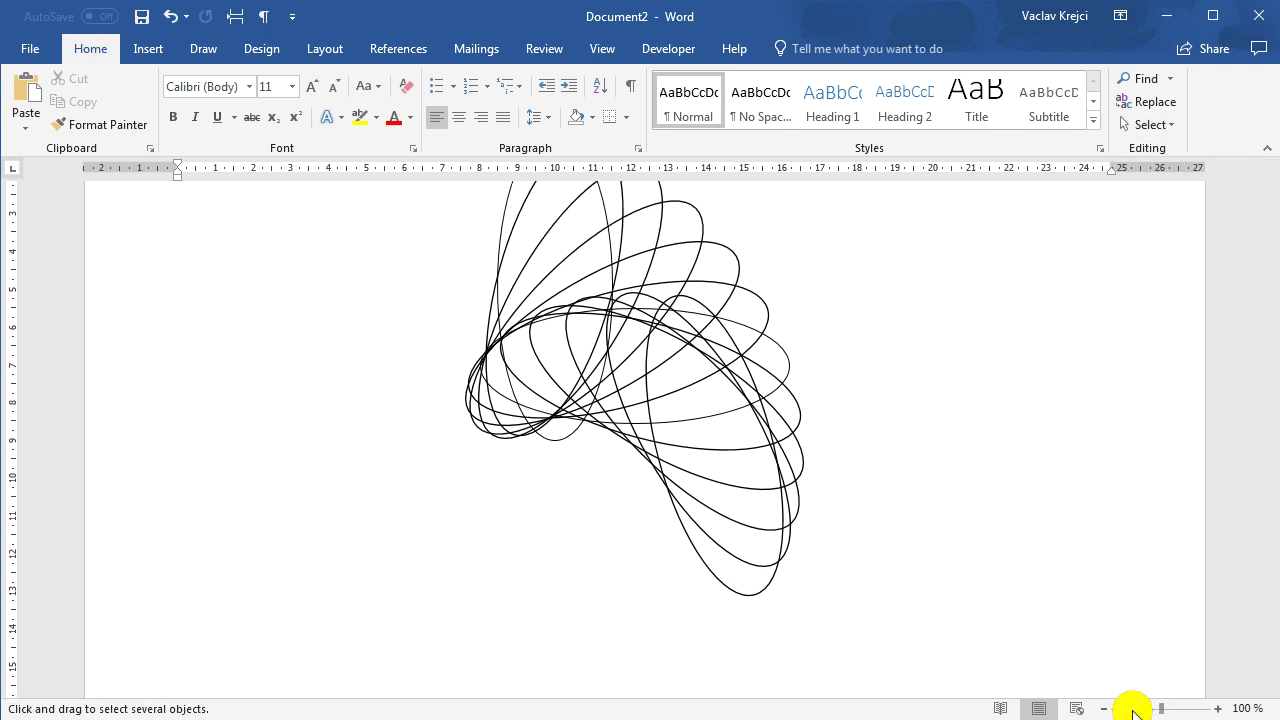
{"action": "mouse_move", "coordinate": [489, 277]}
{"action": "left_mouse_down"}
{"action": "mouse_move", "coordinate": [655, 398]}
{"action": "mouse_move", "coordinate": [816, 589]}
{"action": "left_mouse_up"}
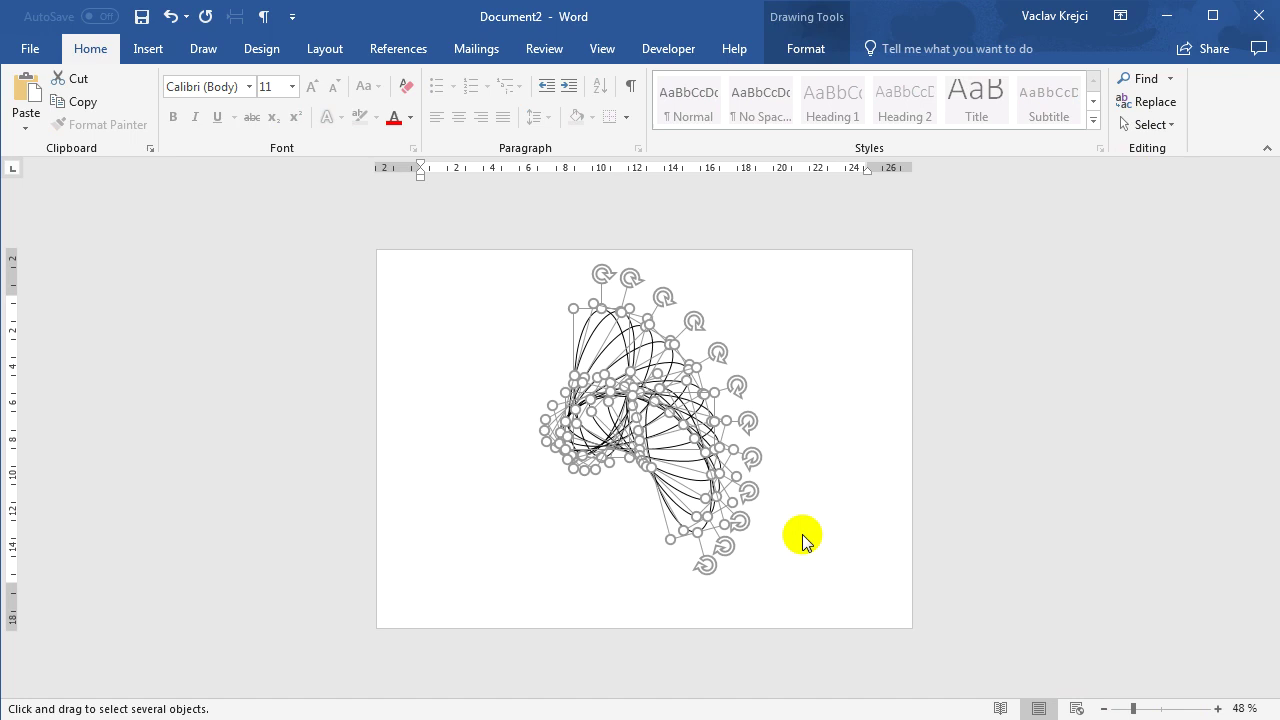
- Align the ovals center and middle so they share one centre
{"action": "left_click", "coordinate": [810, 60]}
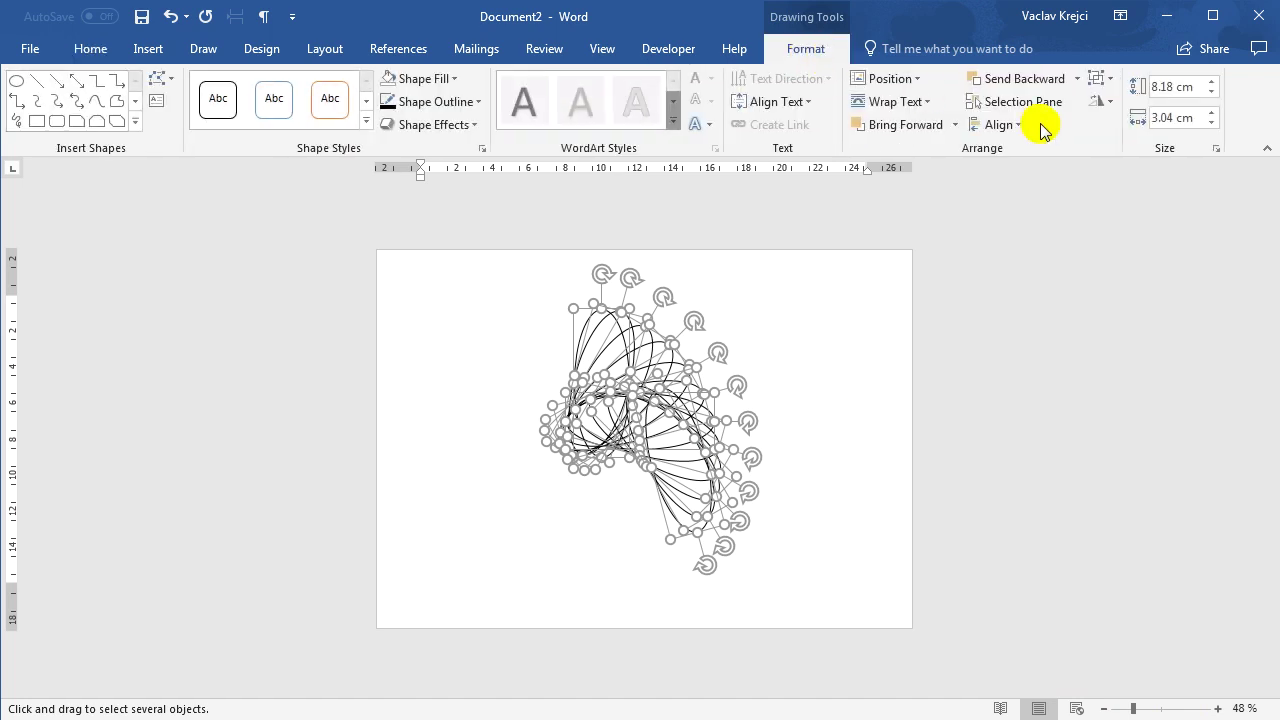
{"action": "left_click", "coordinate": [1005, 126]}
{"action": "left_click", "coordinate": [1050, 175]}
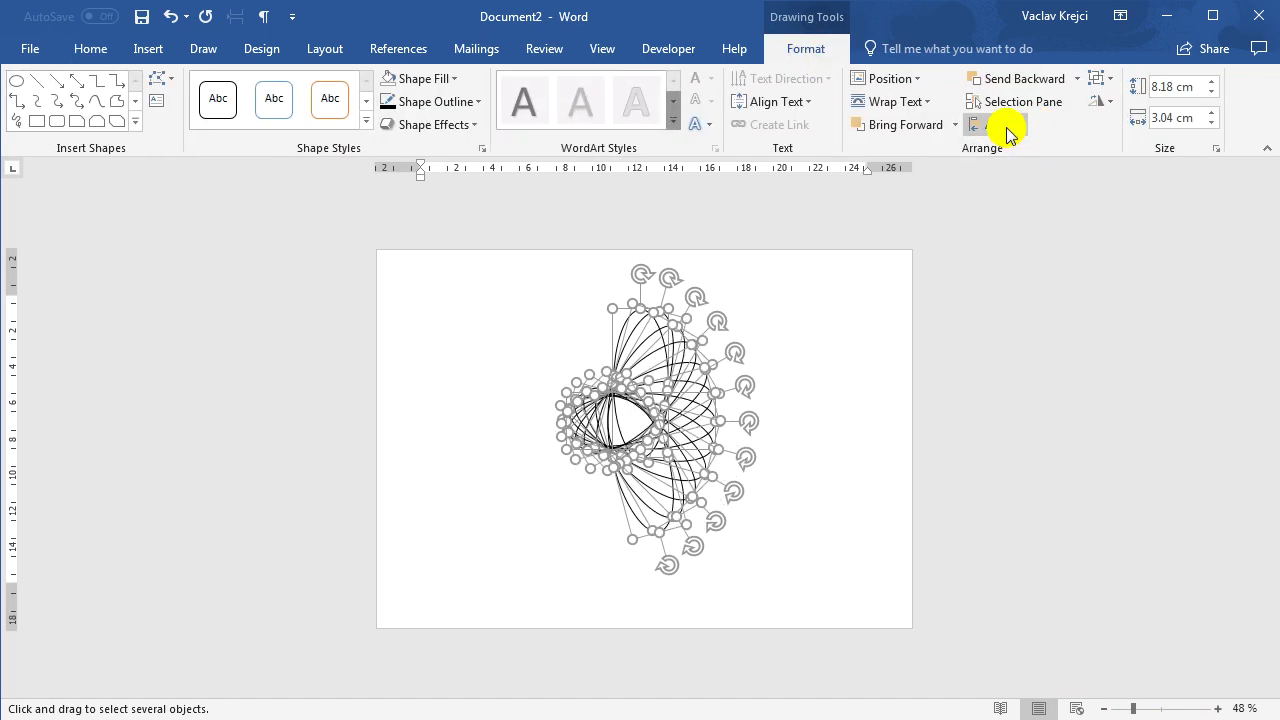
{"action": "left_click", "coordinate": [1005, 126]}
{"action": "left_click", "coordinate": [1050, 248]}
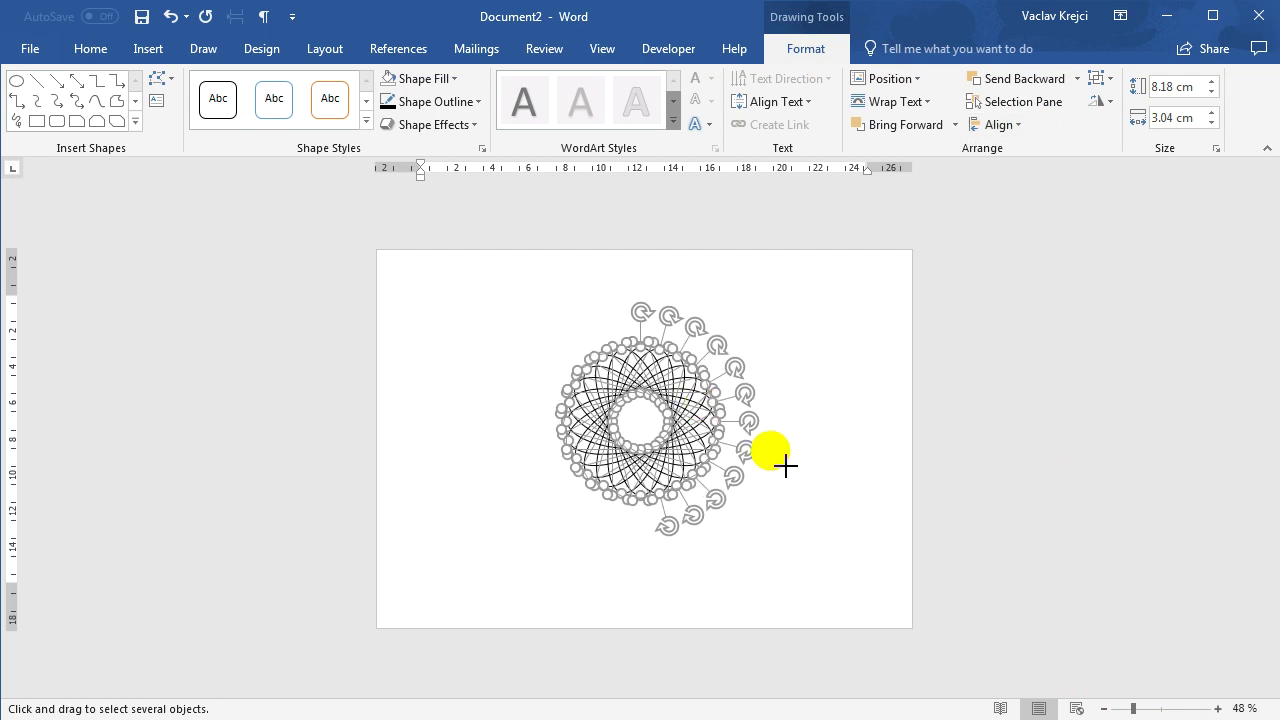
{"action": "left_click", "coordinate": [801, 425]}
{"action": "left_click", "coordinate": [814, 521]}
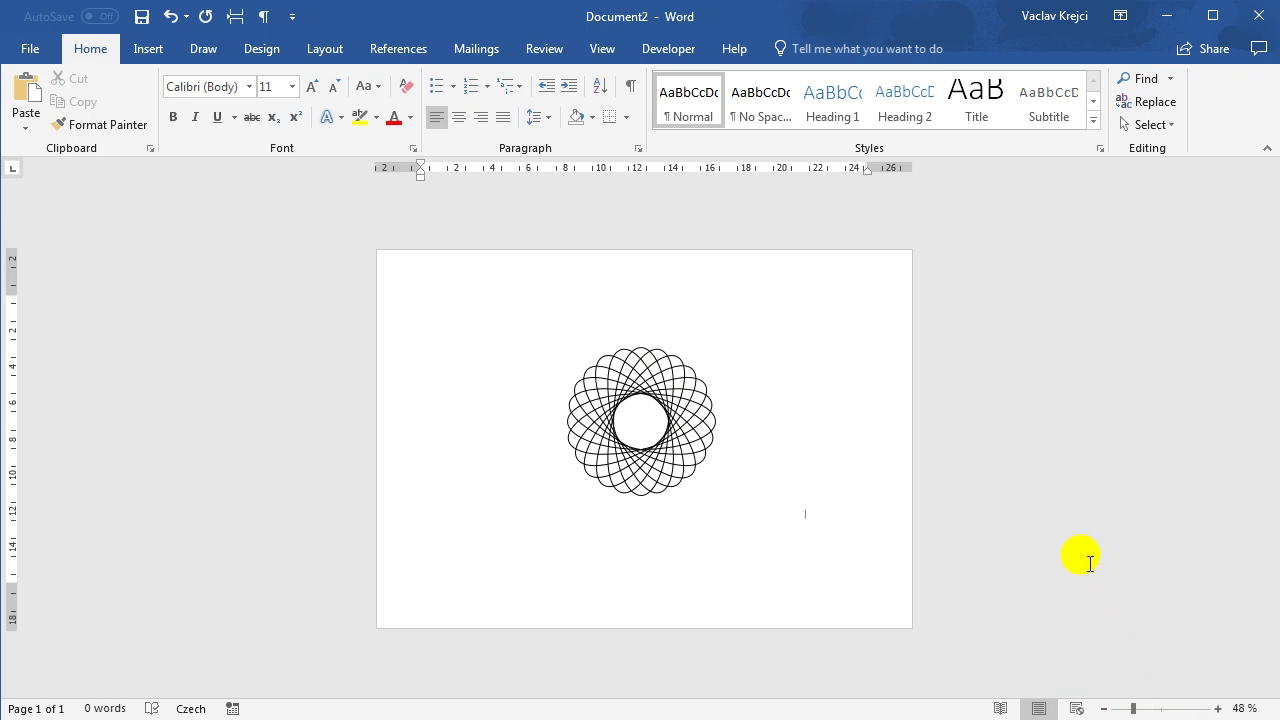
- Zoom back in to about 98% and select one of the rosette's ovals
{"action": "left_click", "coordinate": [1160, 708]}
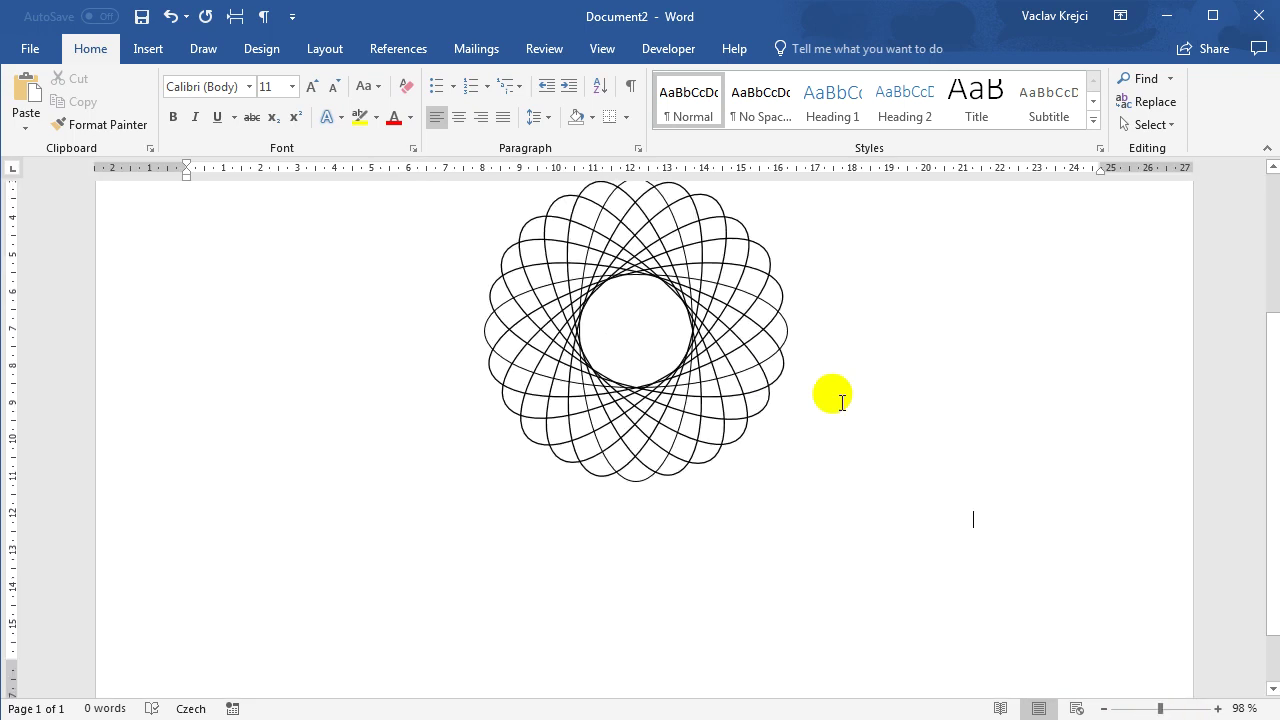
{"action": "scroll", "coordinate": [837, 396], "scroll_direction": "up", "scroll_amount": 3}
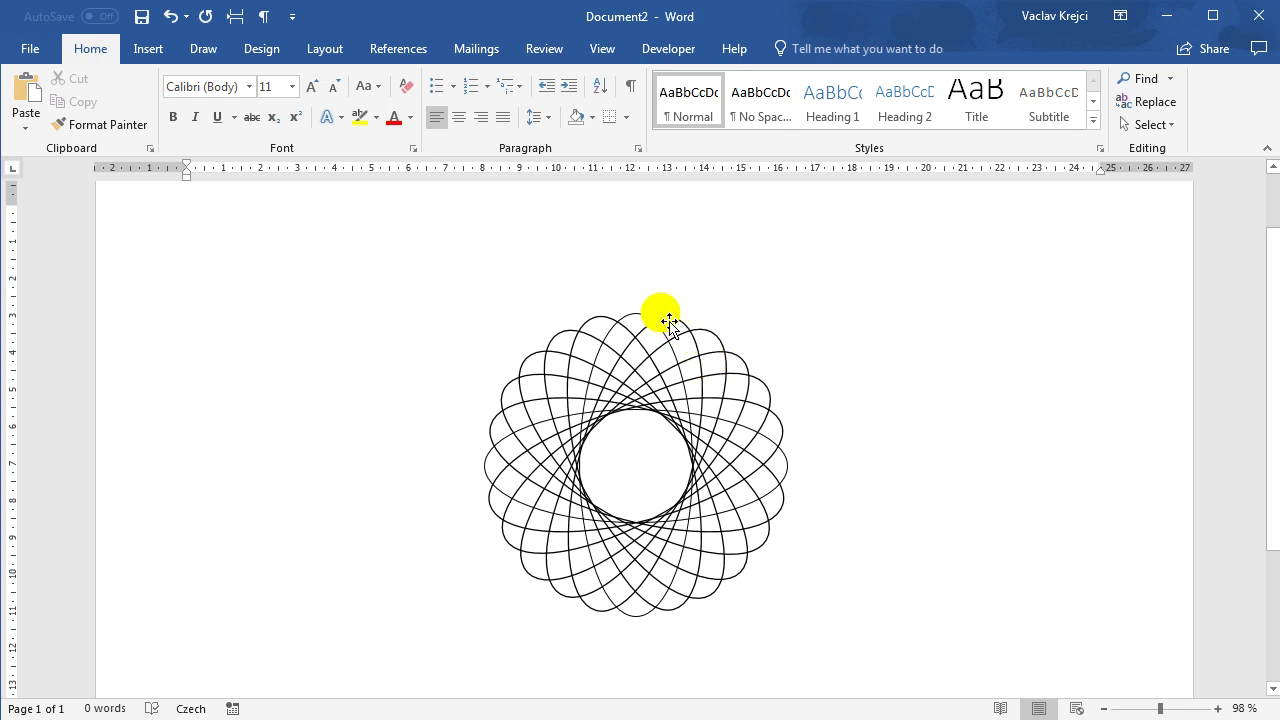
{"action": "left_click", "coordinate": [668, 320]}
{"action": "right_click", "coordinate": [665, 319]}
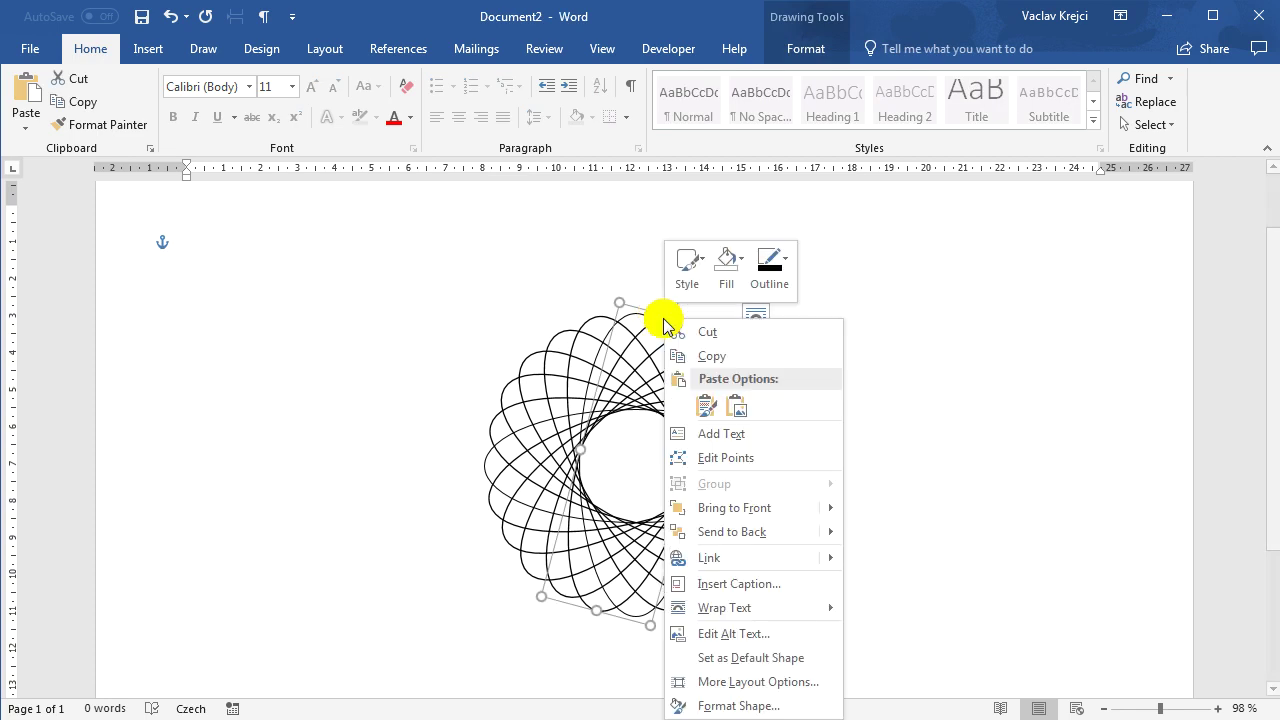
{"action": "left_click", "coordinate": [764, 688]}
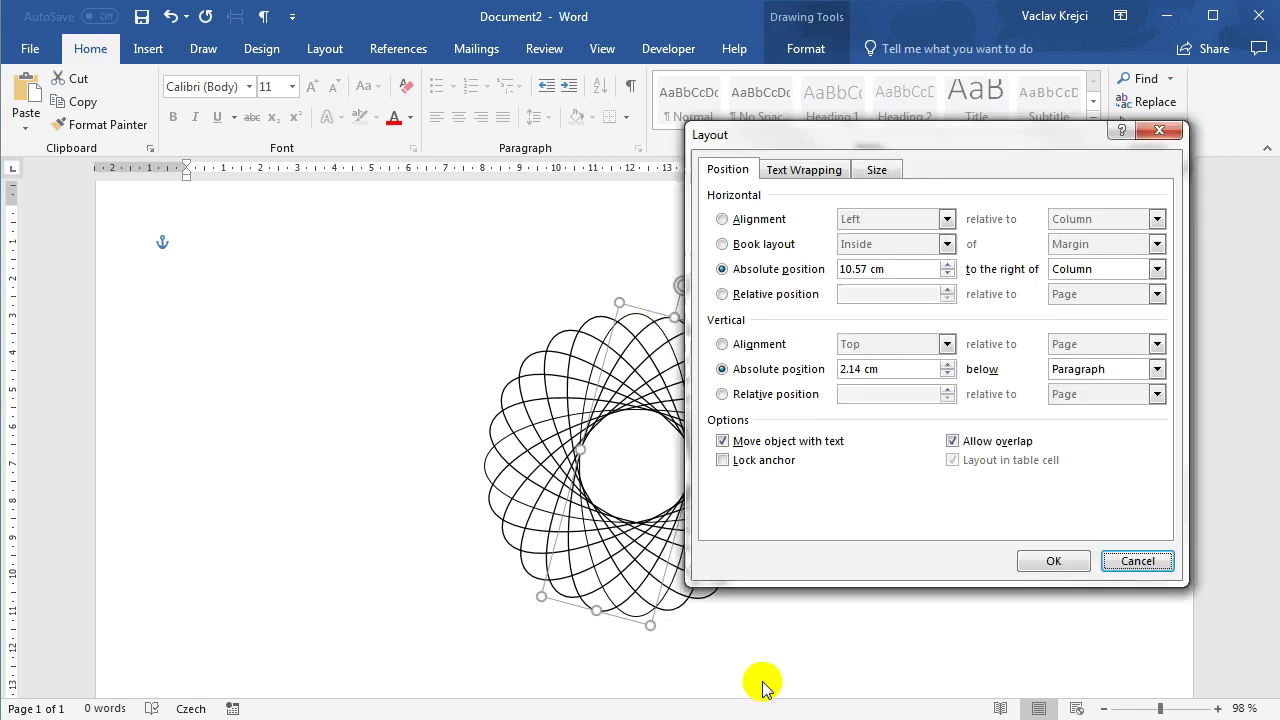
{"action": "left_click", "coordinate": [875, 177]}
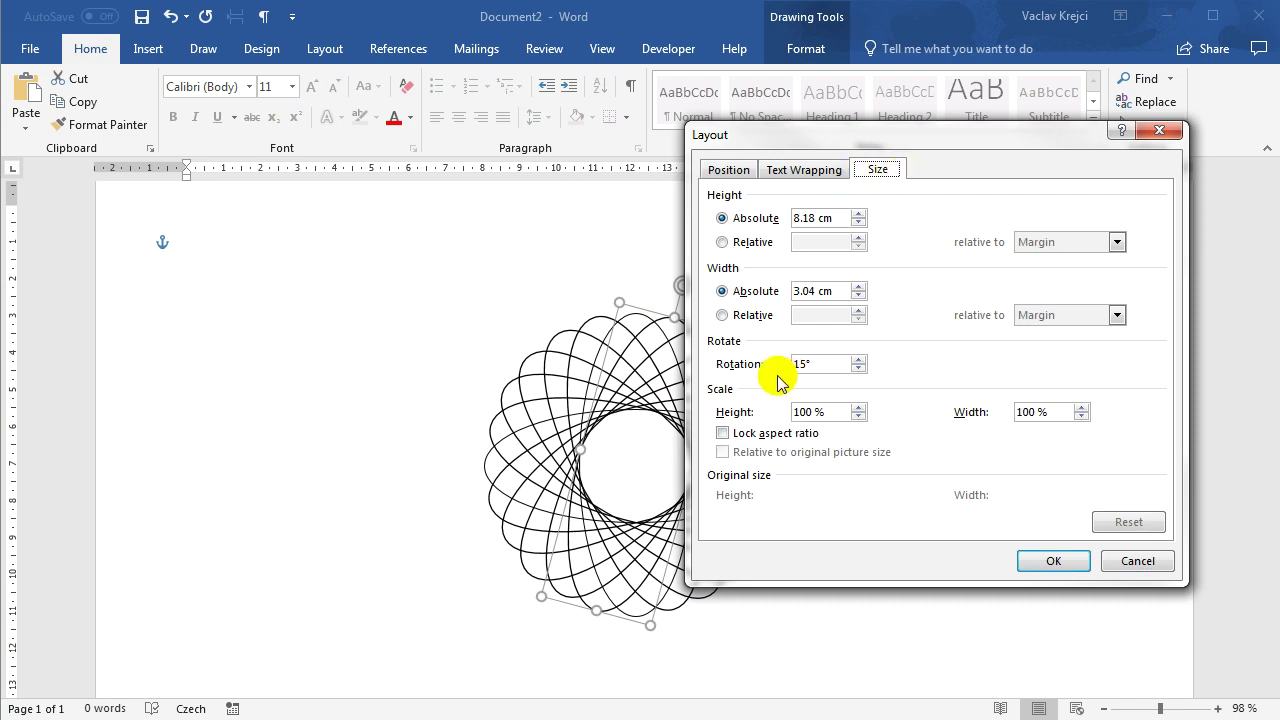
{"action": "left_click", "coordinate": [841, 361]}
{"action": "left_click_drag", "start_coordinate": [841, 361], "coordinate": [760, 362]}
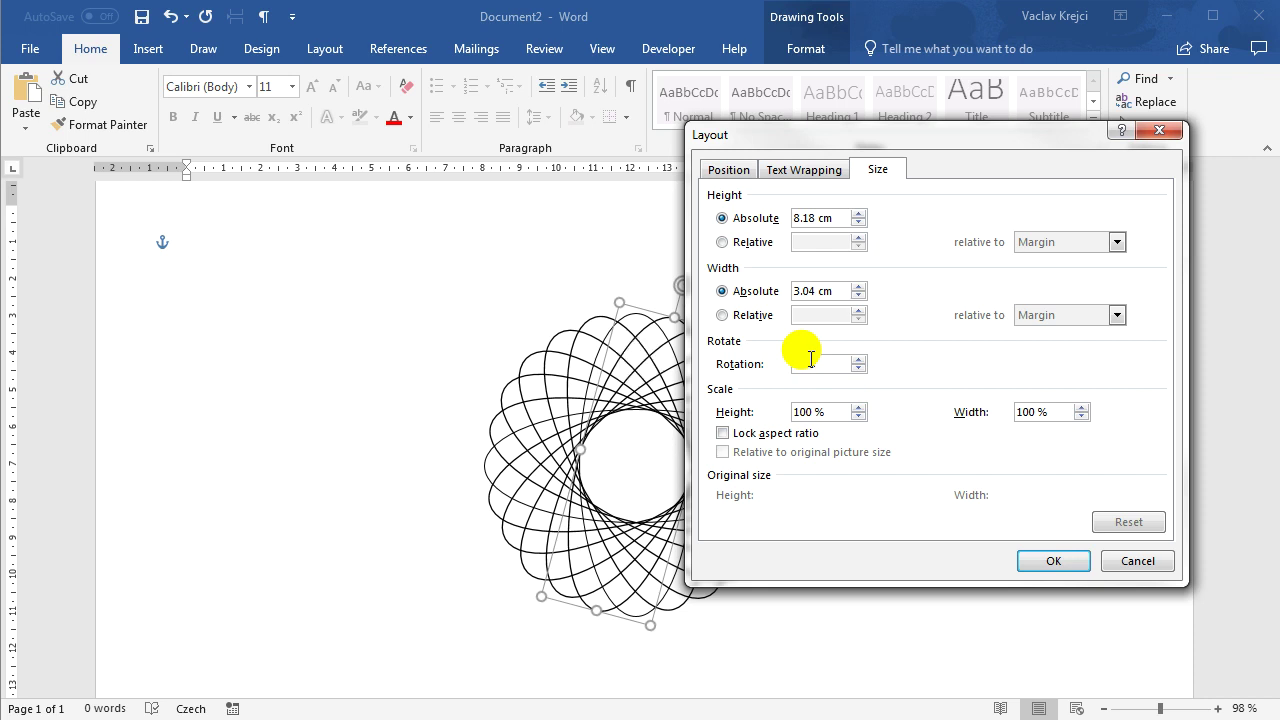
{"action": "left_click", "coordinate": [1137, 561]}
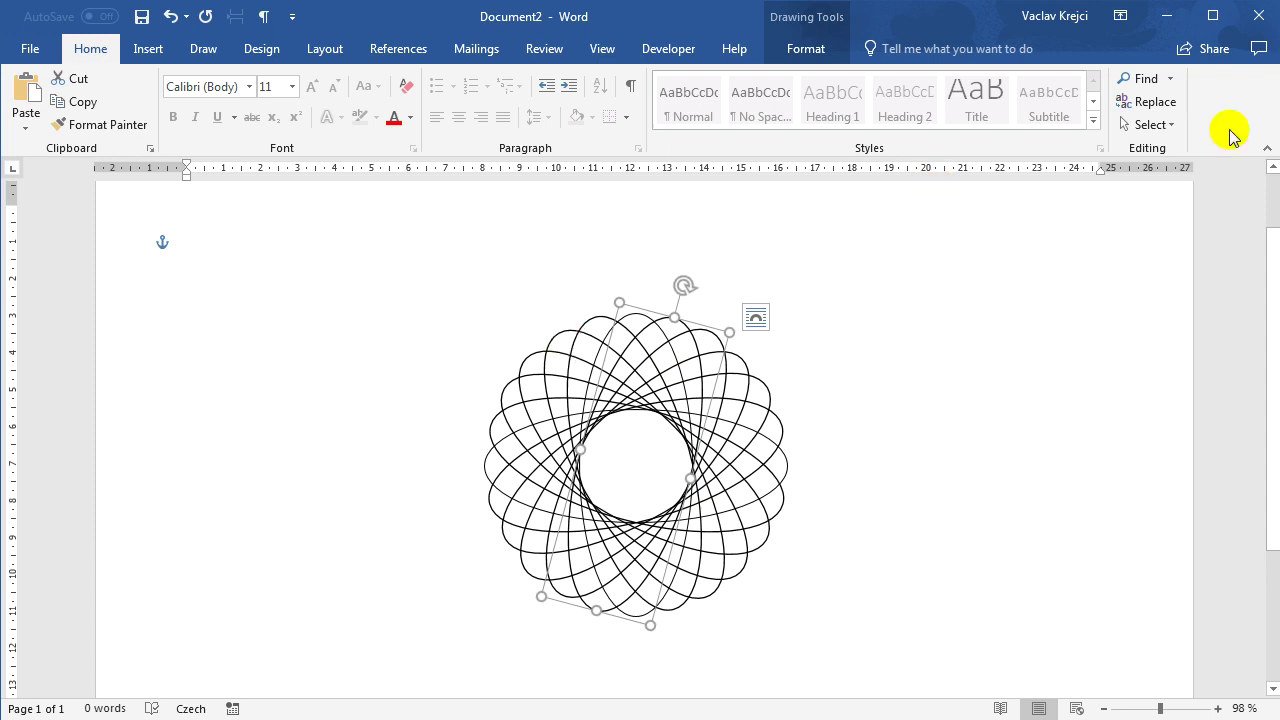
- Group all the ovals, move the group up-right, and enlarge it from 8.23 to 9.81 cm square
{"action": "left_click", "coordinate": [1150, 124]}
{"action": "left_click", "coordinate": [1160, 166]}
{"action": "left_click_drag", "start_coordinate": [372, 262], "coordinate": [876, 683]}
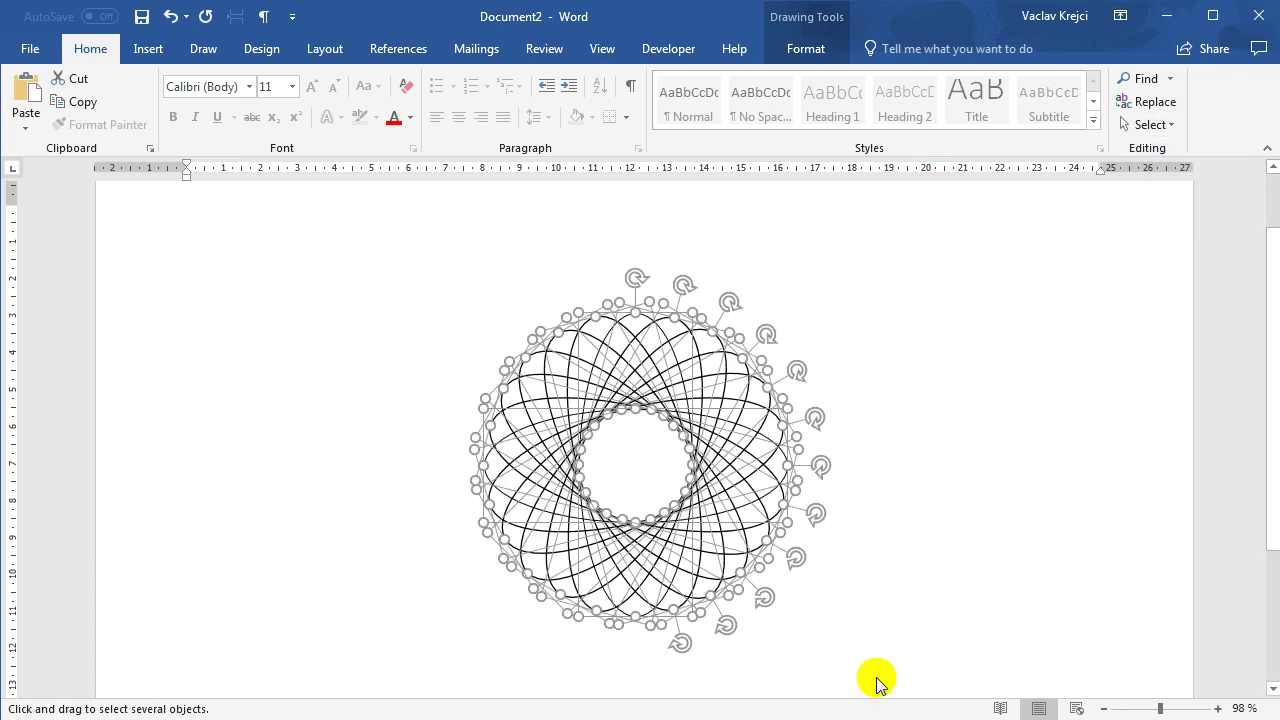
{"action": "left_click", "coordinate": [806, 49]}
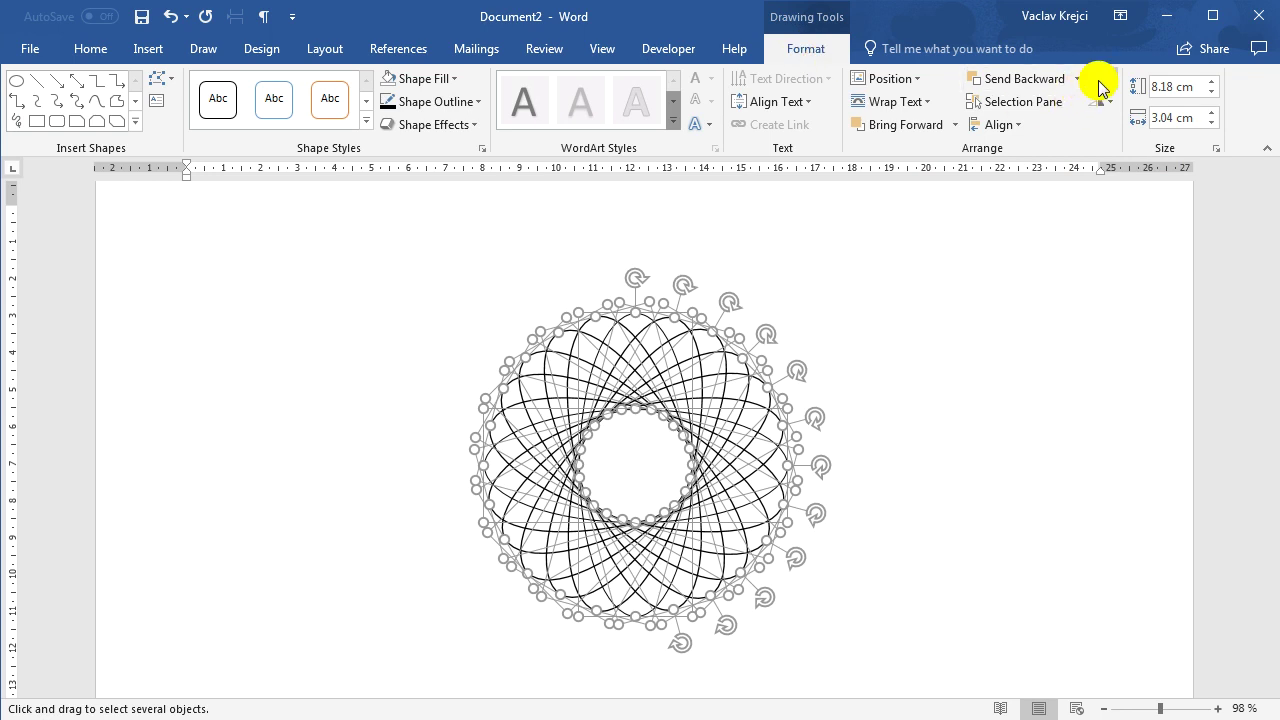
{"action": "left_click", "coordinate": [1099, 86]}
{"action": "left_click", "coordinate": [1121, 100]}
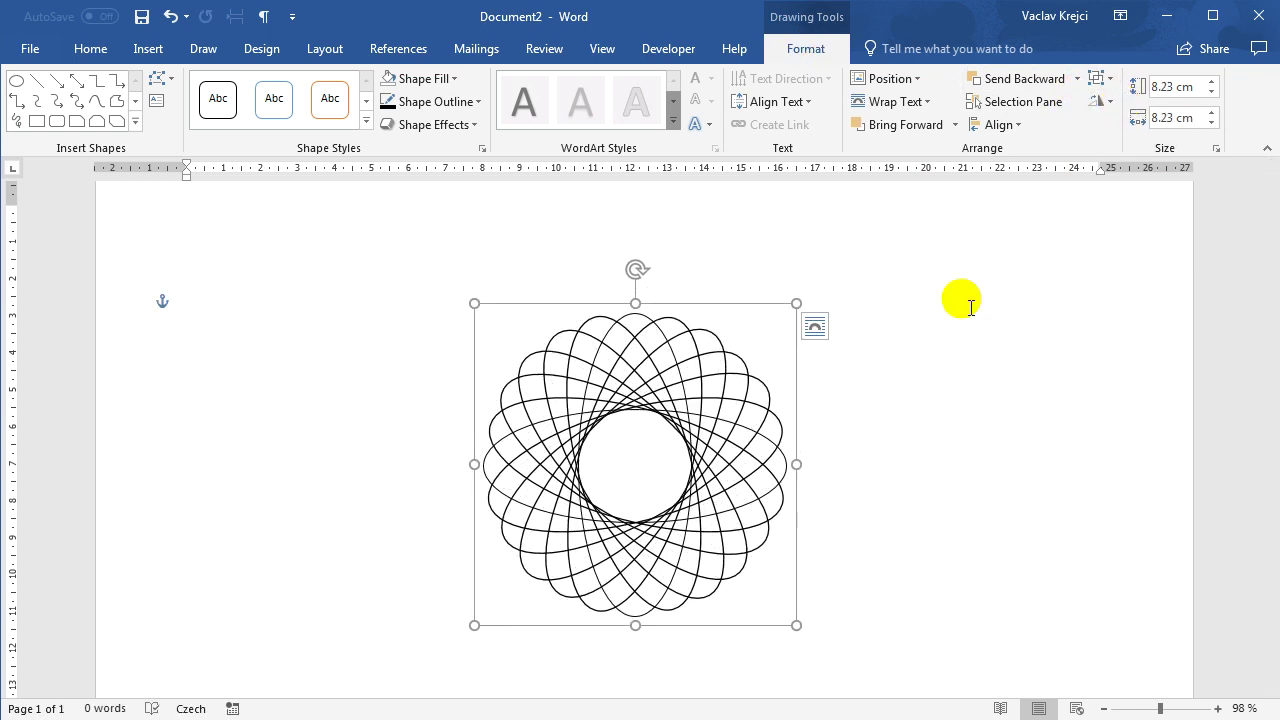
{"action": "left_click_drag", "start_coordinate": [675, 293], "coordinate": [854, 233]}
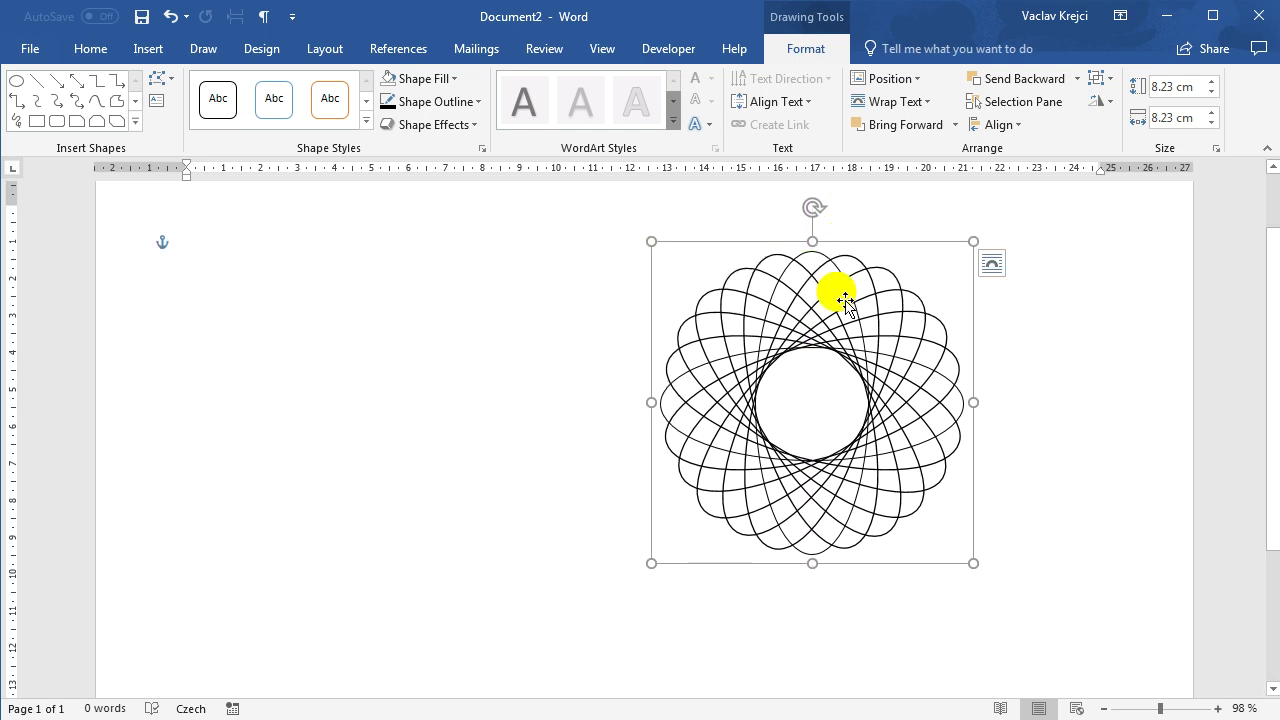
{"action": "left_click_drag", "start_coordinate": [973, 563], "coordinate": [1020, 575]}
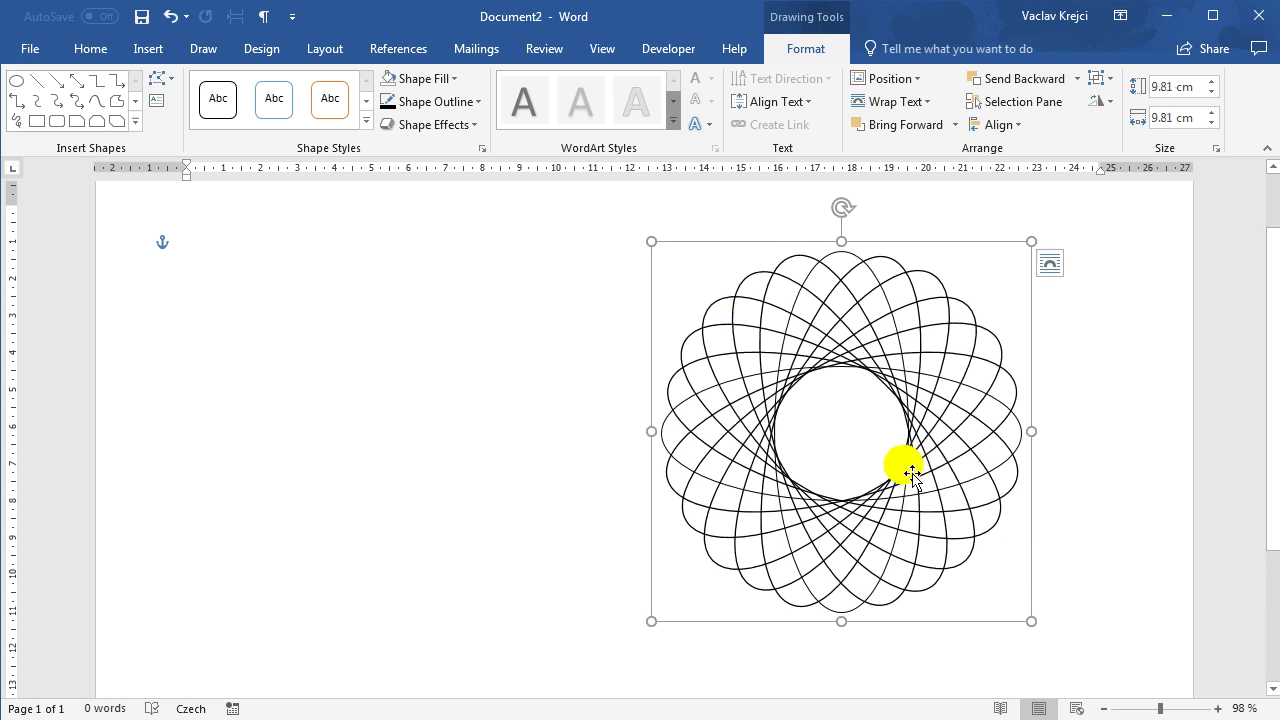
- Try swapping the rosette's ovals for a rounded rectangle and other rounded polygon shapes
{"action": "left_click", "coordinate": [157, 82]}
{"action": "mouse_move", "coordinate": [180, 108]}
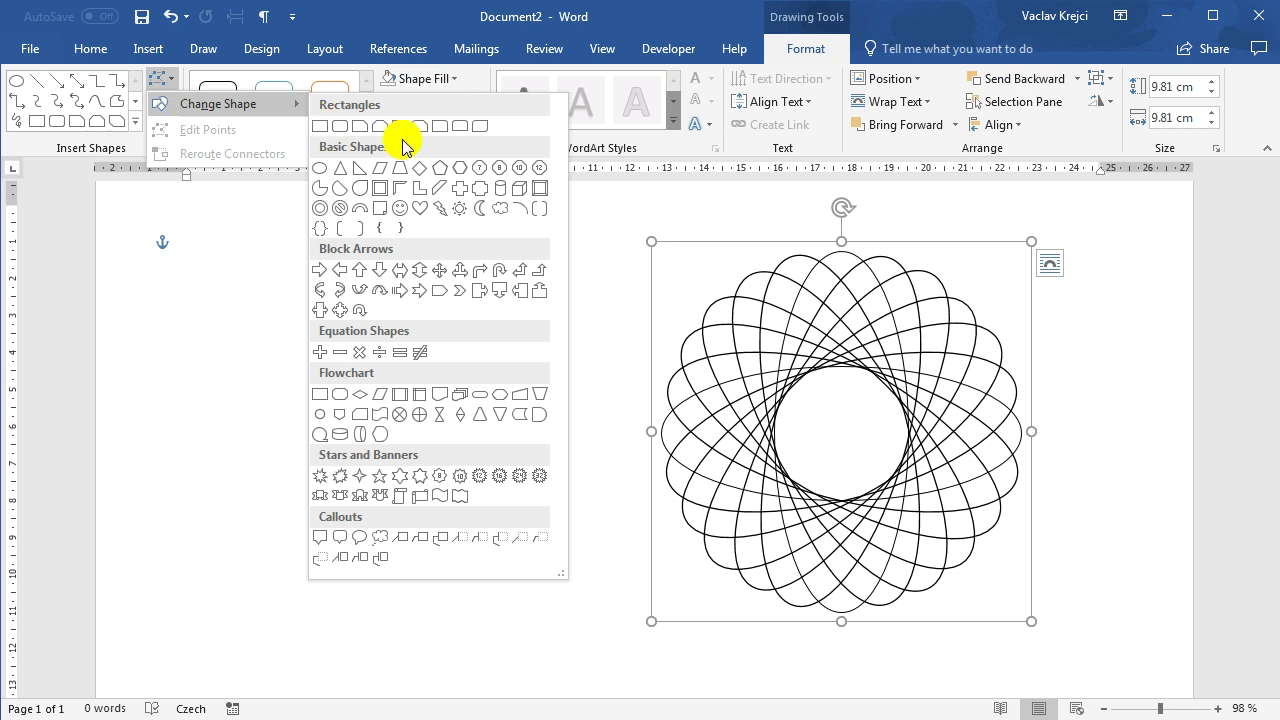
{"action": "left_click", "coordinate": [339, 134]}
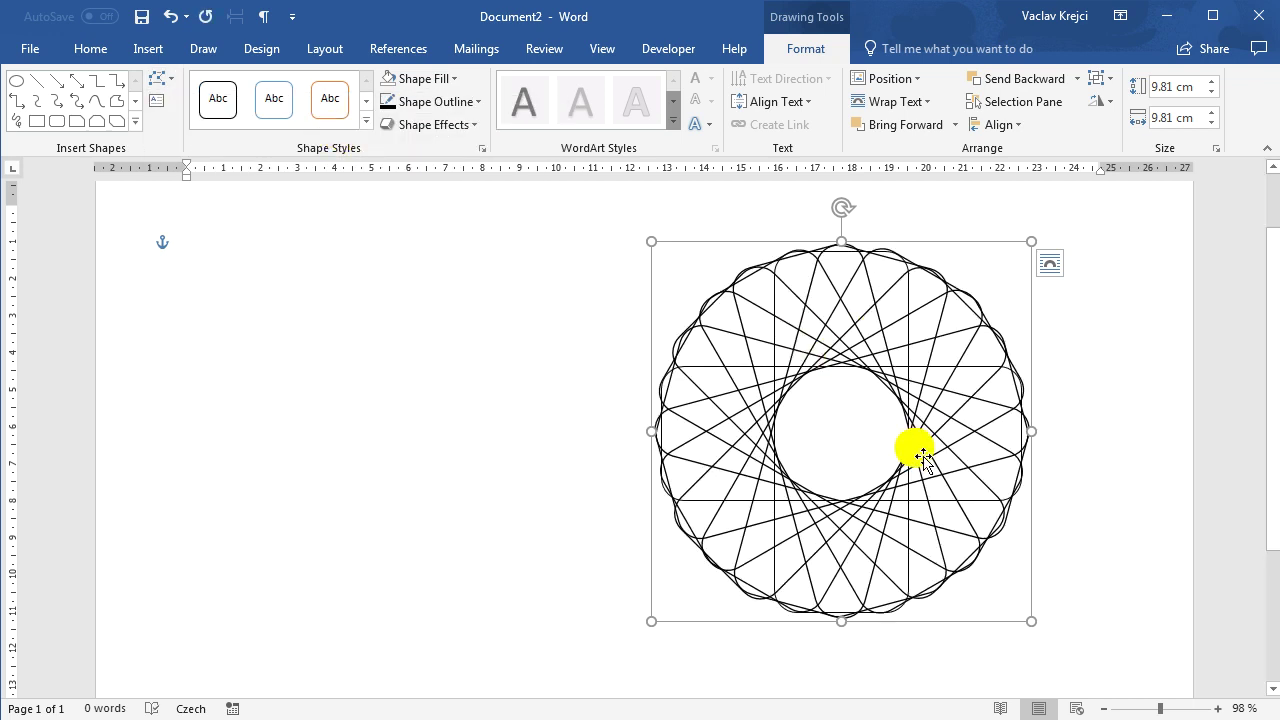
{"action": "left_click", "coordinate": [161, 79]}
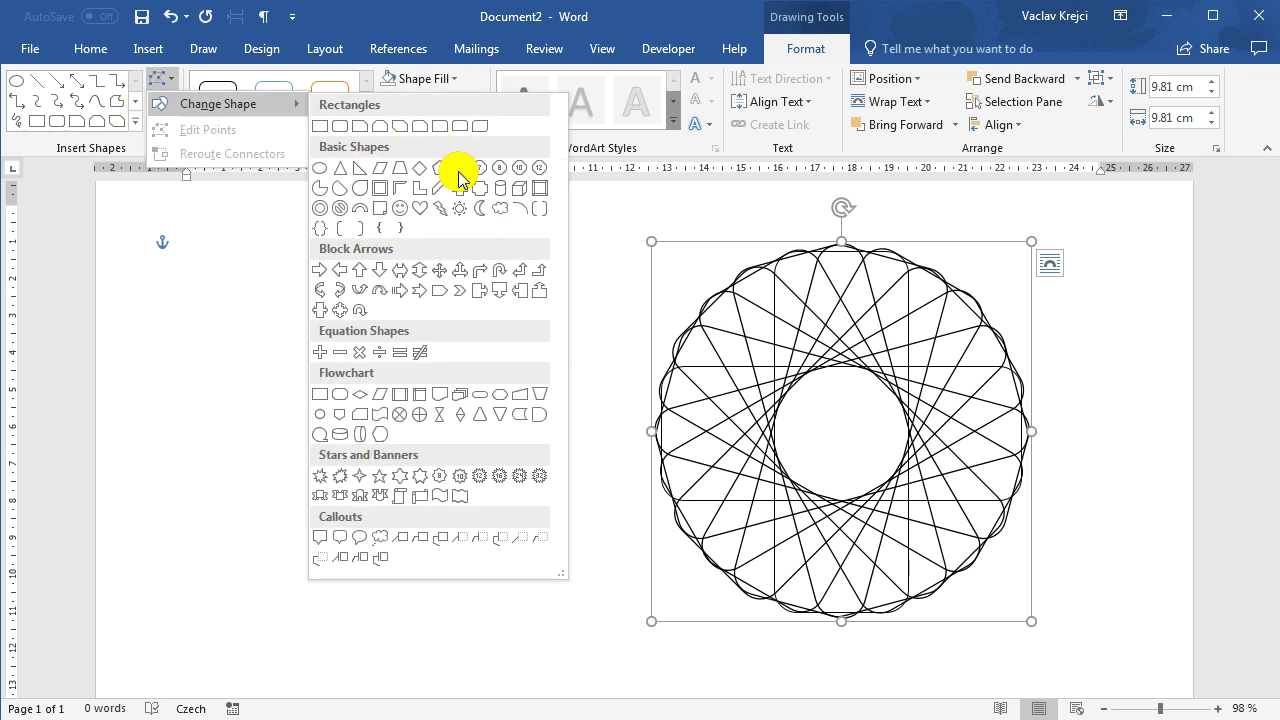
{"action": "left_click", "coordinate": [458, 172]}
{"action": "left_click", "coordinate": [158, 78]}
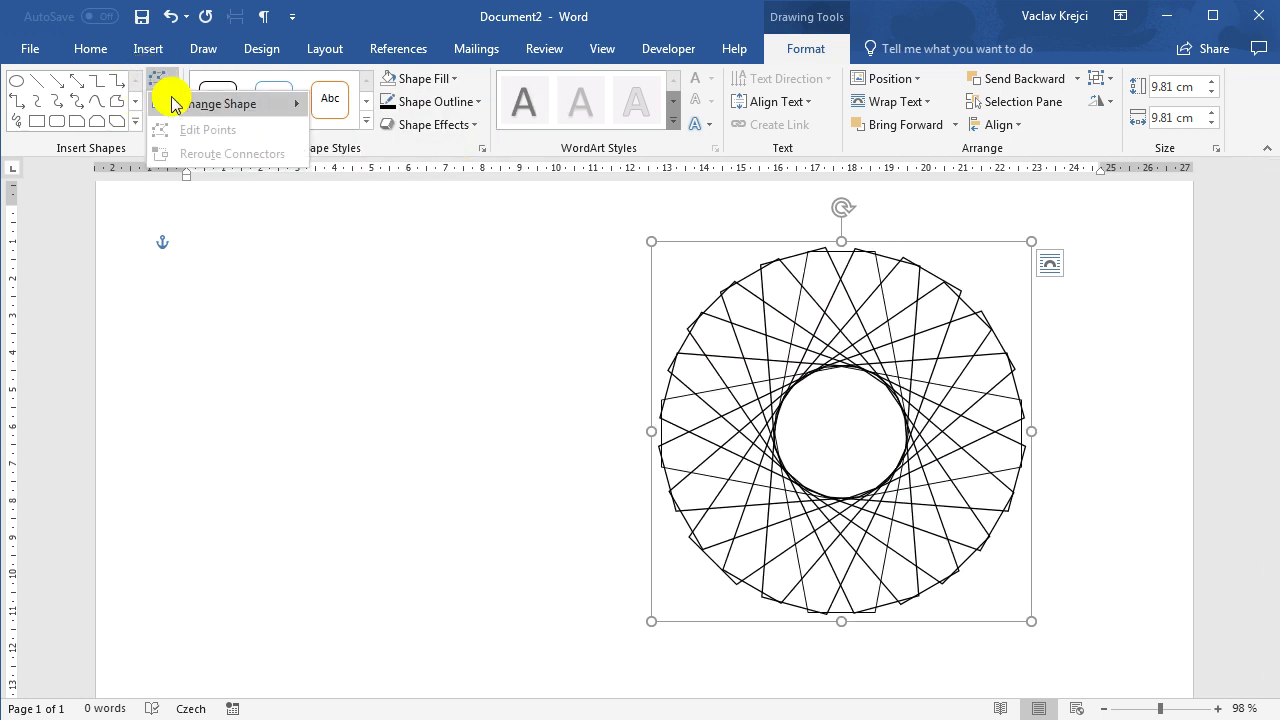
{"action": "mouse_move", "coordinate": [175, 104]}
{"action": "left_click", "coordinate": [497, 173]}
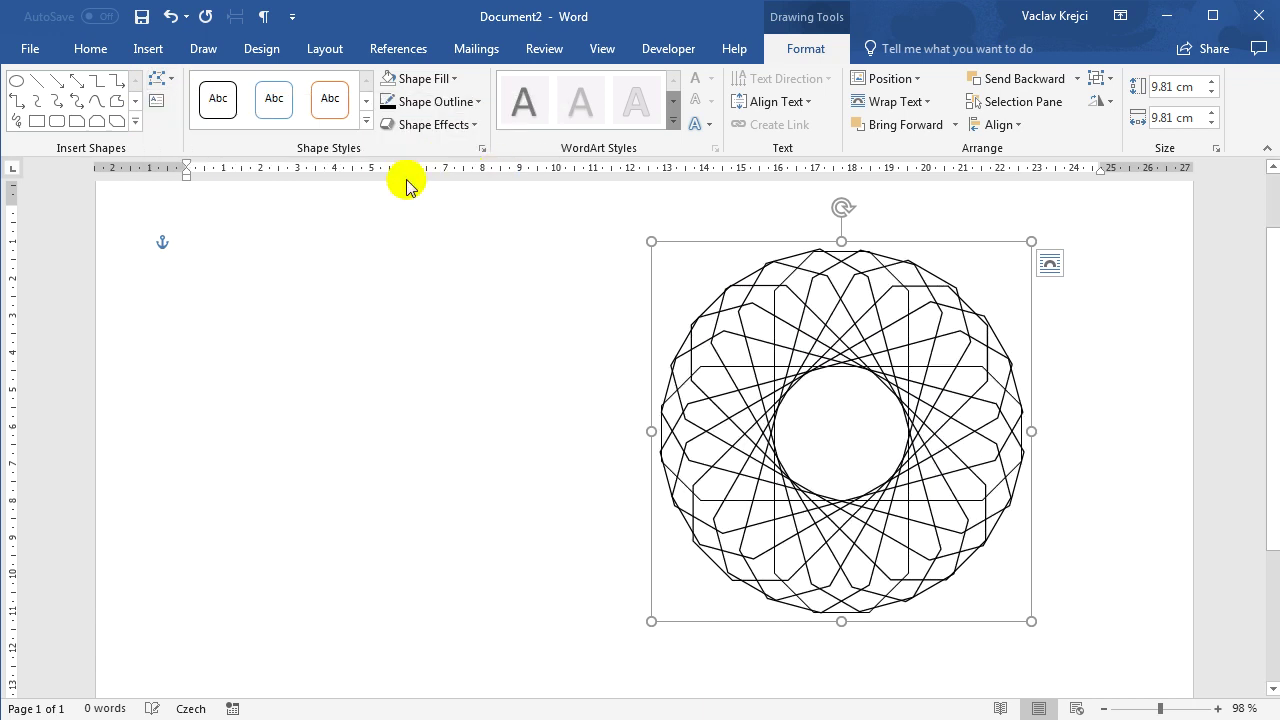
- Change the rosette pieces to decagons, then to dodecagons
{"action": "left_click", "coordinate": [158, 78]}
{"action": "mouse_move", "coordinate": [177, 104]}
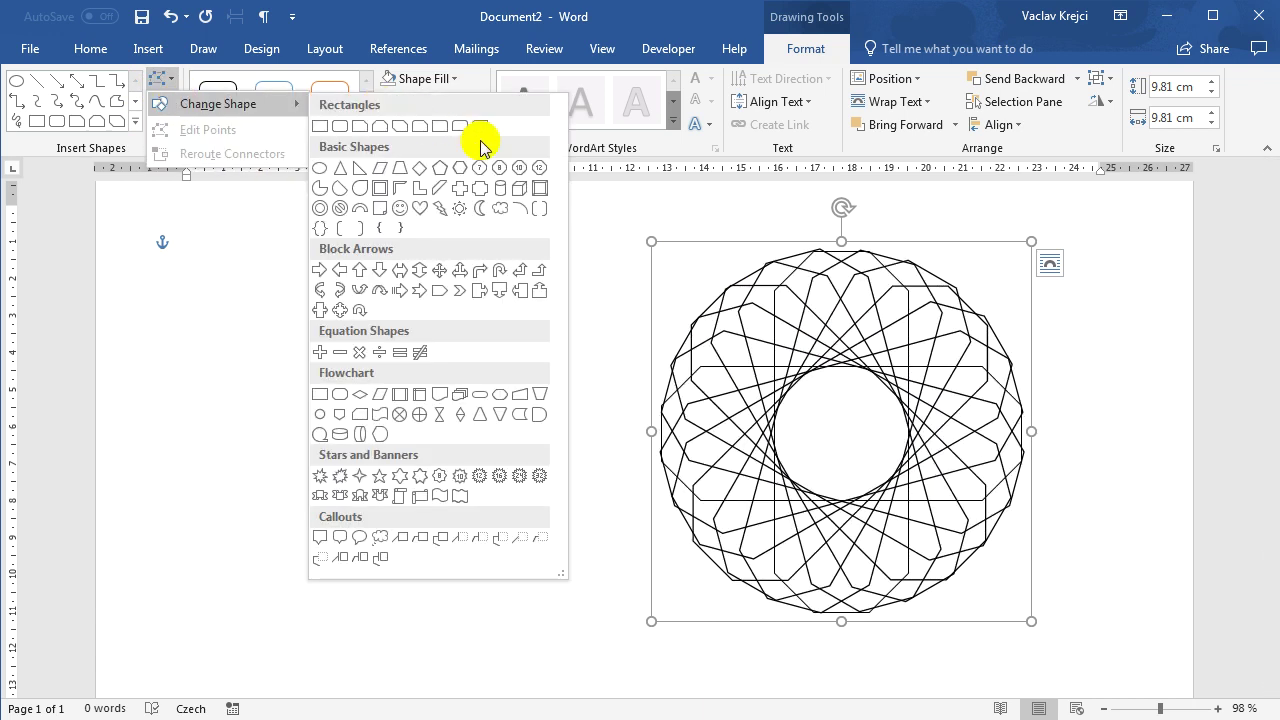
{"action": "left_click", "coordinate": [517, 168]}
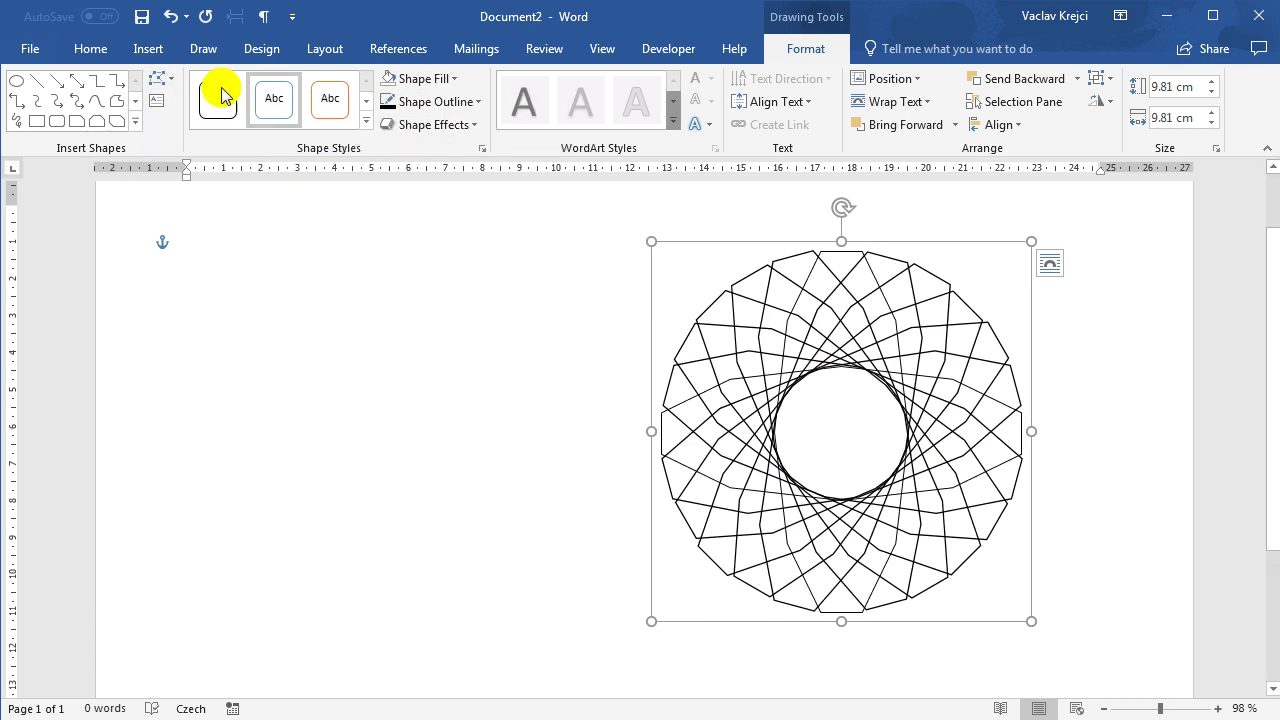
{"action": "left_click", "coordinate": [158, 78]}
{"action": "mouse_move", "coordinate": [177, 104]}
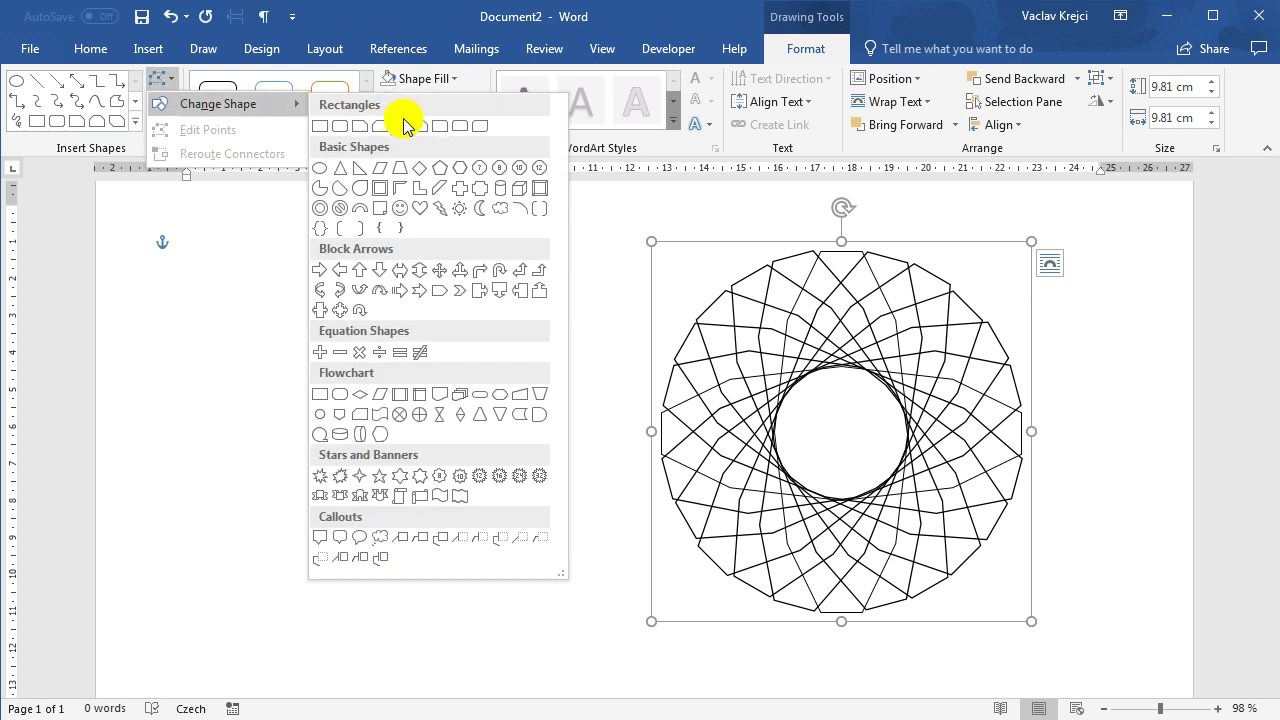
{"action": "left_click", "coordinate": [545, 168]}
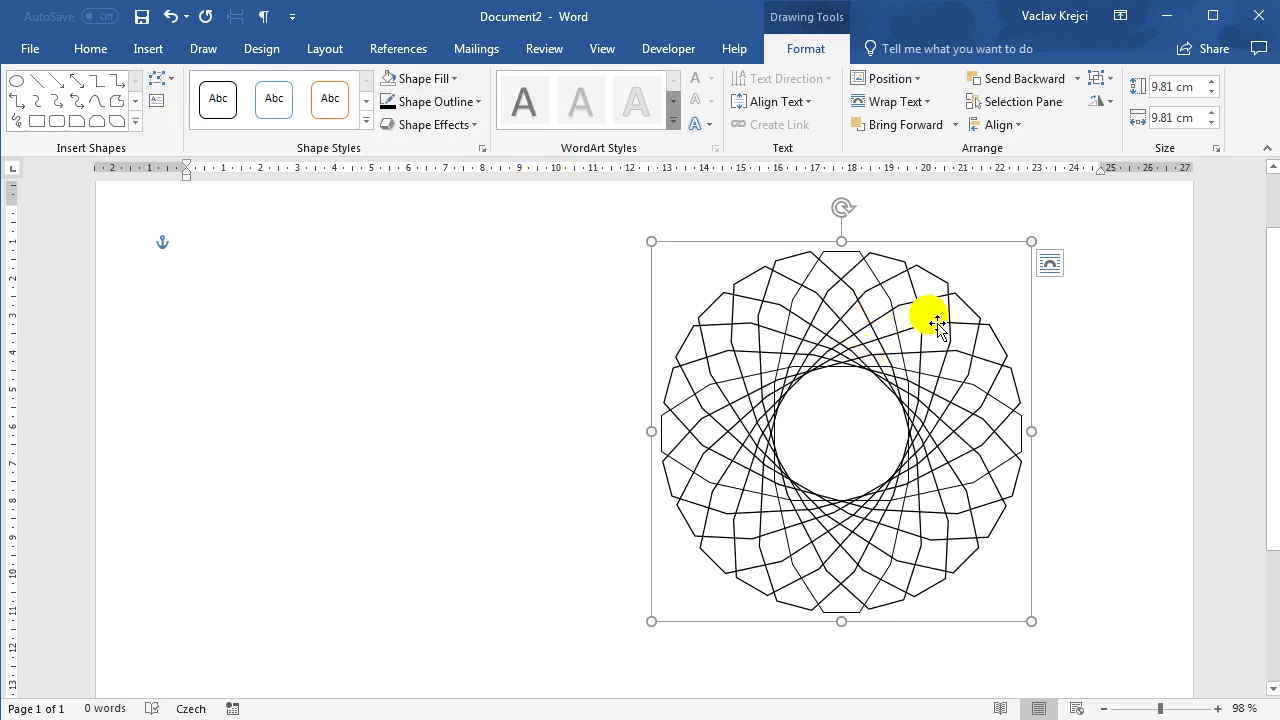
- Try two equation shapes for the rosette pieces
{"action": "left_click", "coordinate": [158, 78]}
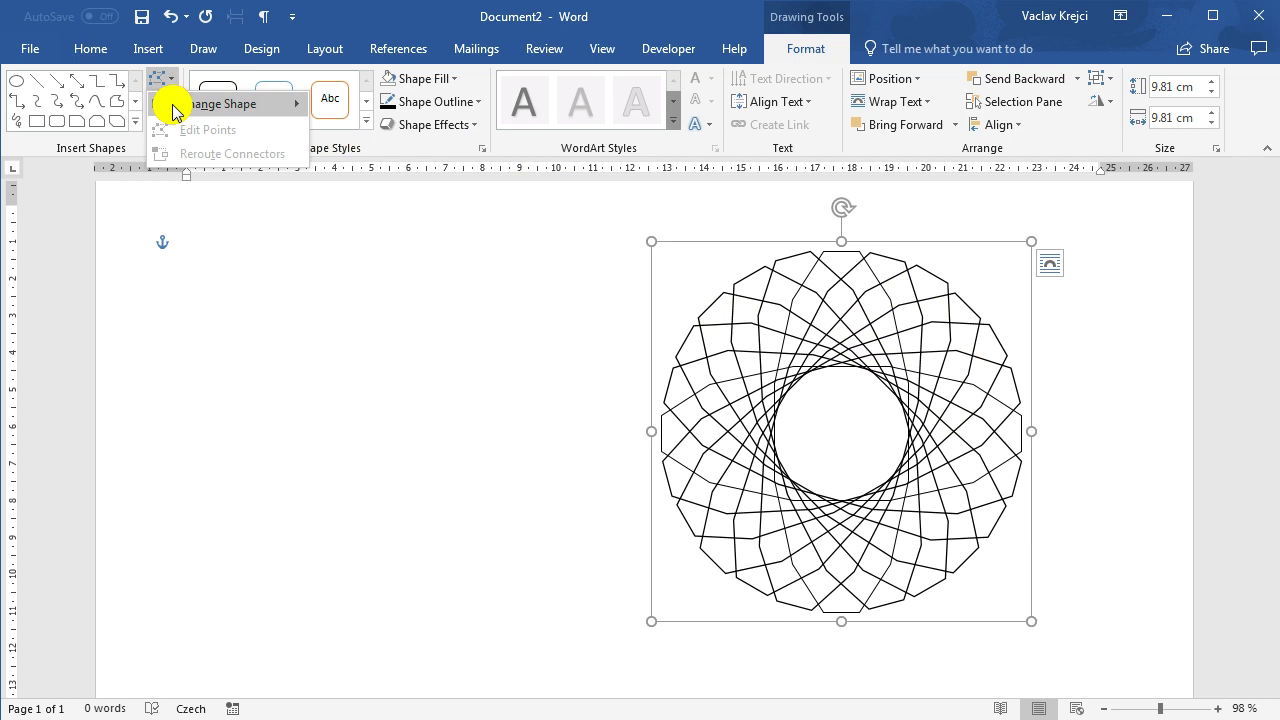
{"action": "mouse_move", "coordinate": [177, 104]}
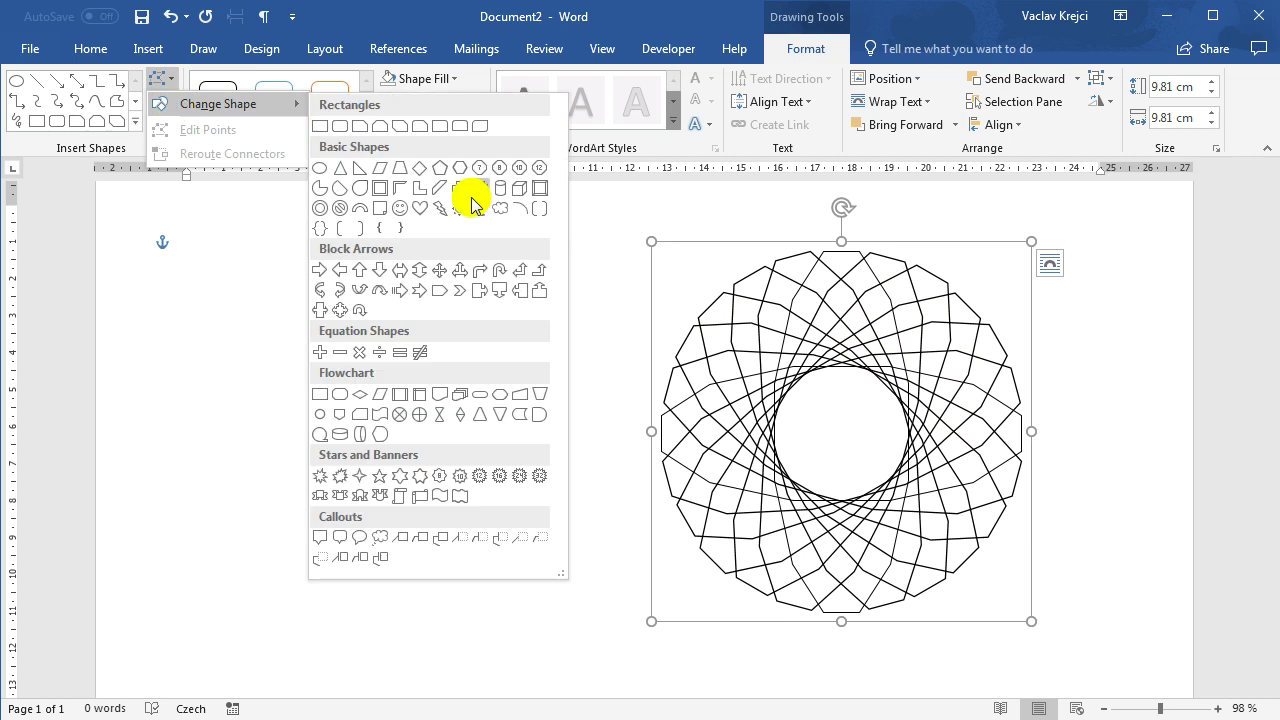
{"action": "left_click", "coordinate": [316, 355]}
{"action": "left_click", "coordinate": [162, 78]}
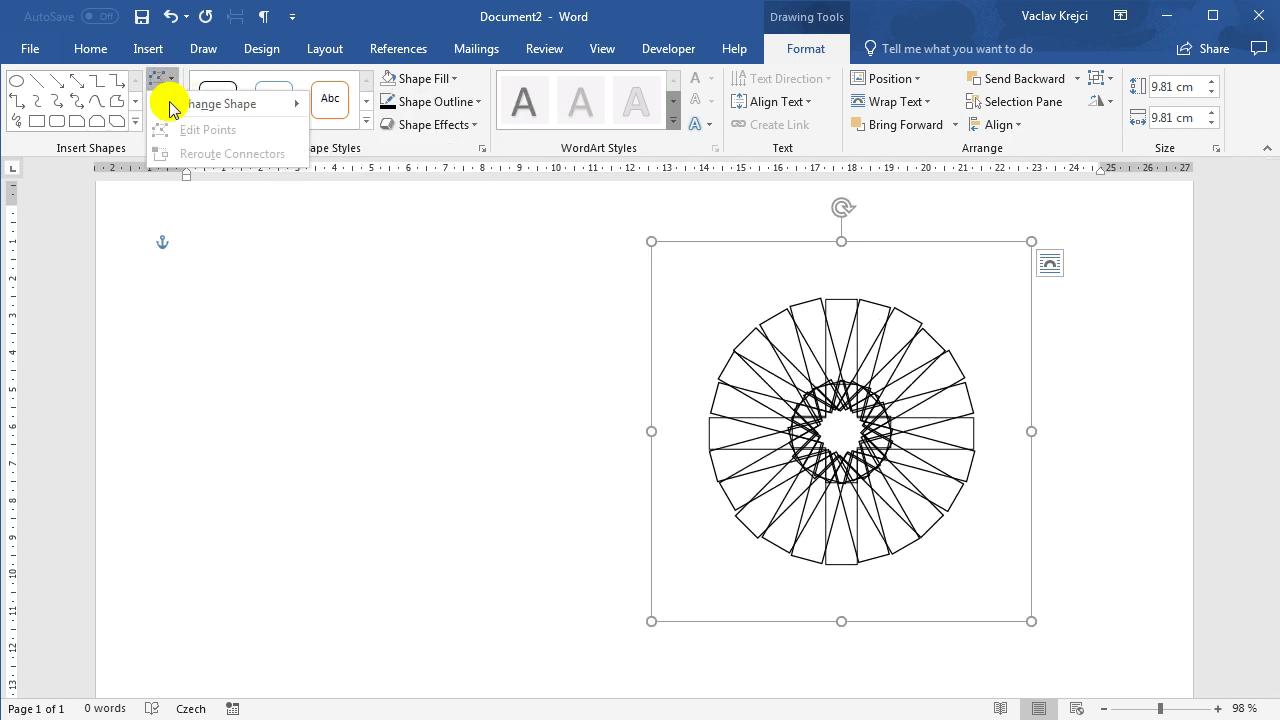
{"action": "mouse_move", "coordinate": [177, 104]}
{"action": "left_click", "coordinate": [366, 354]}
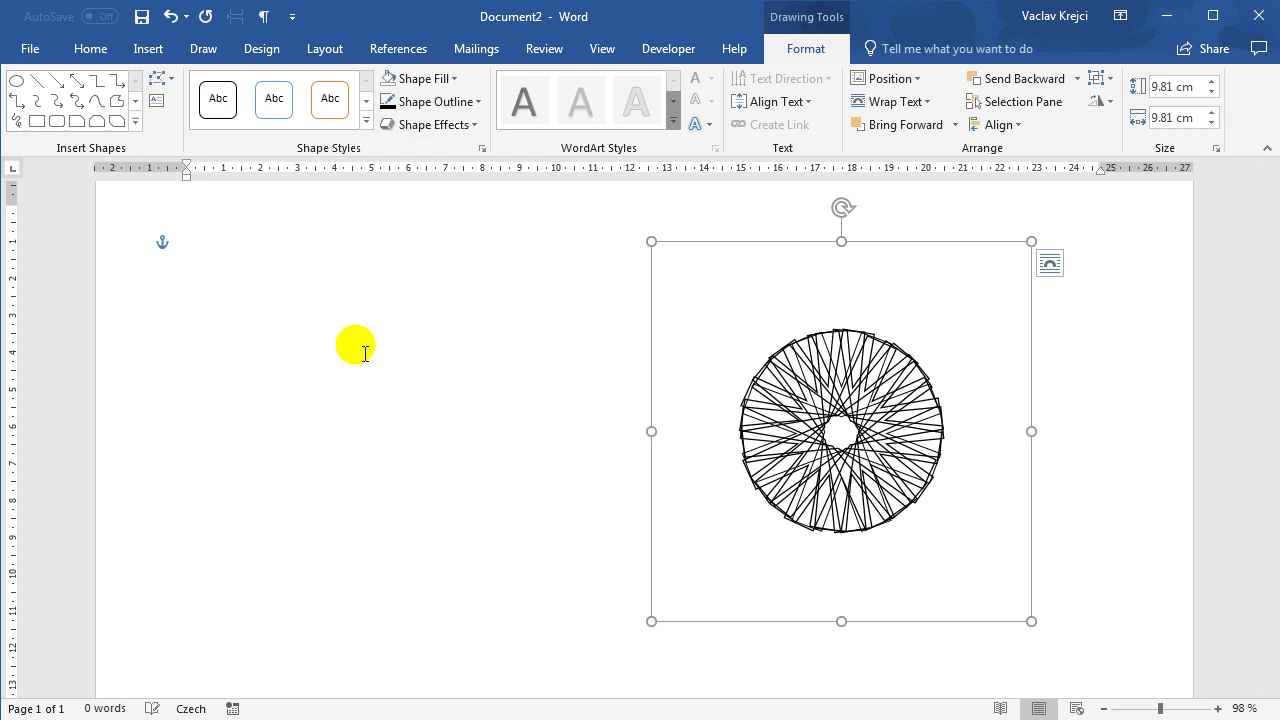
- Try 4-point and many-pointed star shapes for the pieces
{"action": "left_click", "coordinate": [162, 78]}
{"action": "mouse_move", "coordinate": [170, 104]}
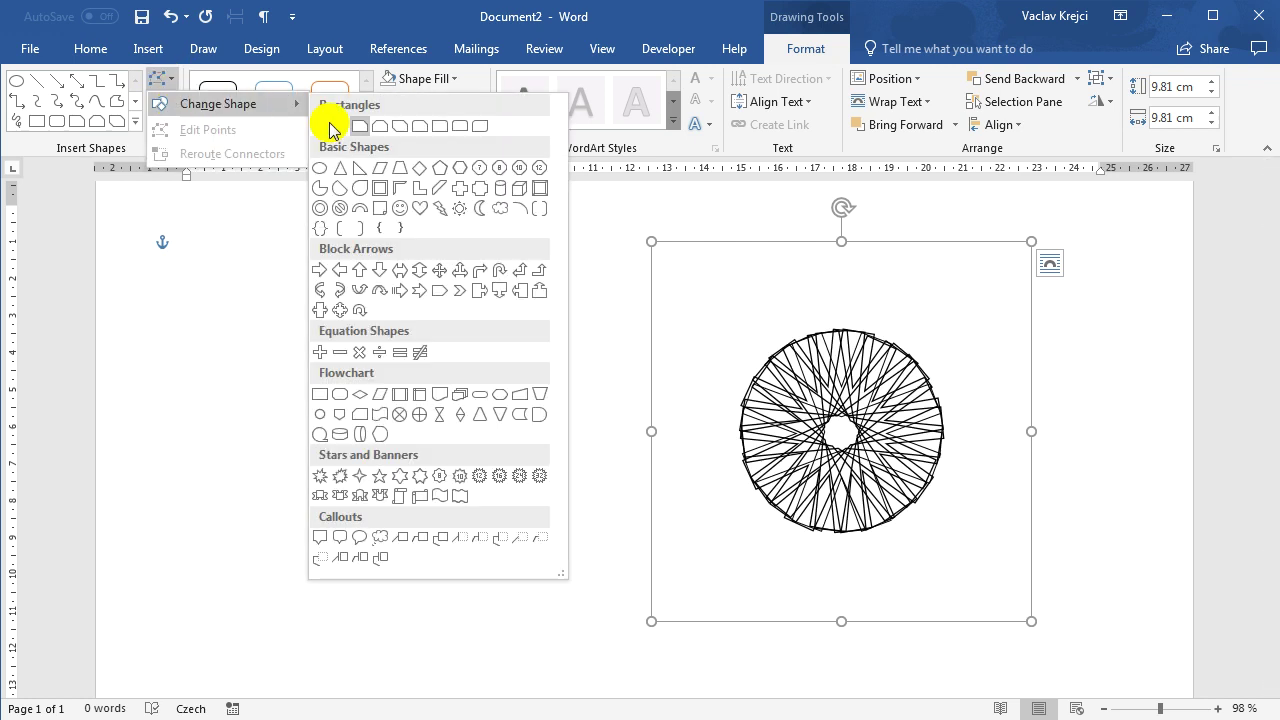
{"action": "left_click", "coordinate": [362, 477]}
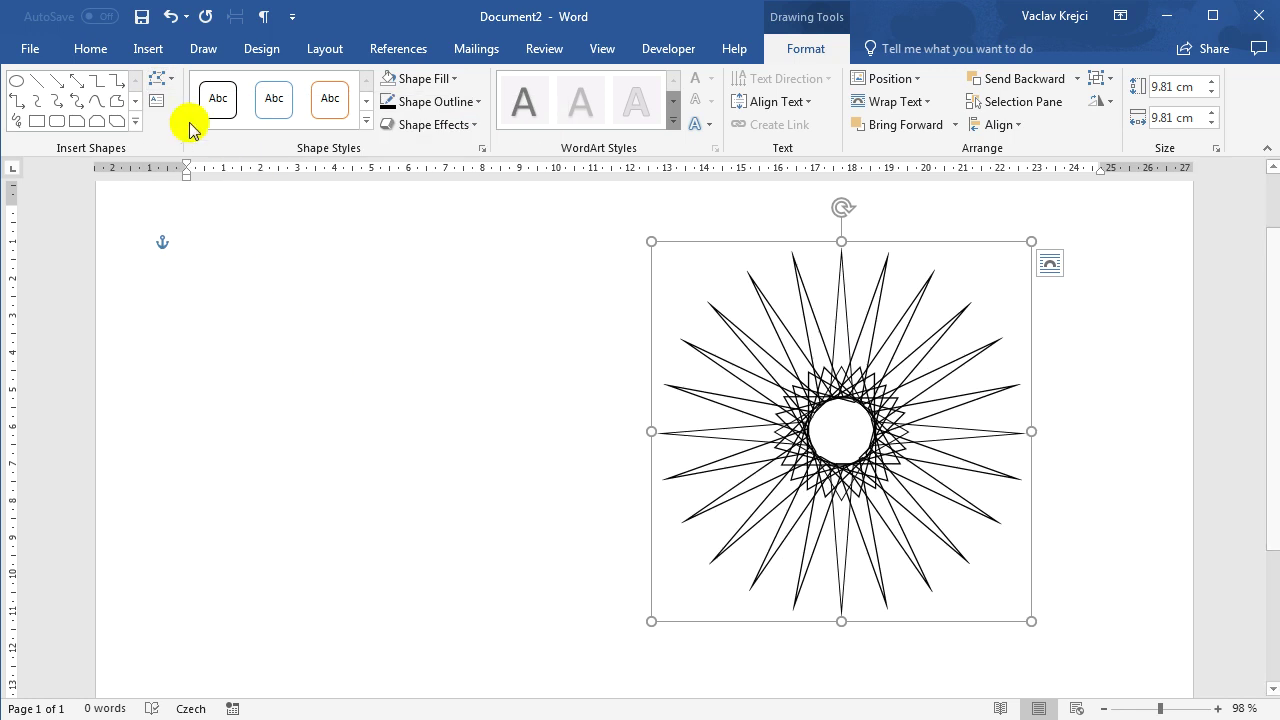
{"action": "left_click", "coordinate": [160, 78]}
{"action": "mouse_move", "coordinate": [172, 104]}
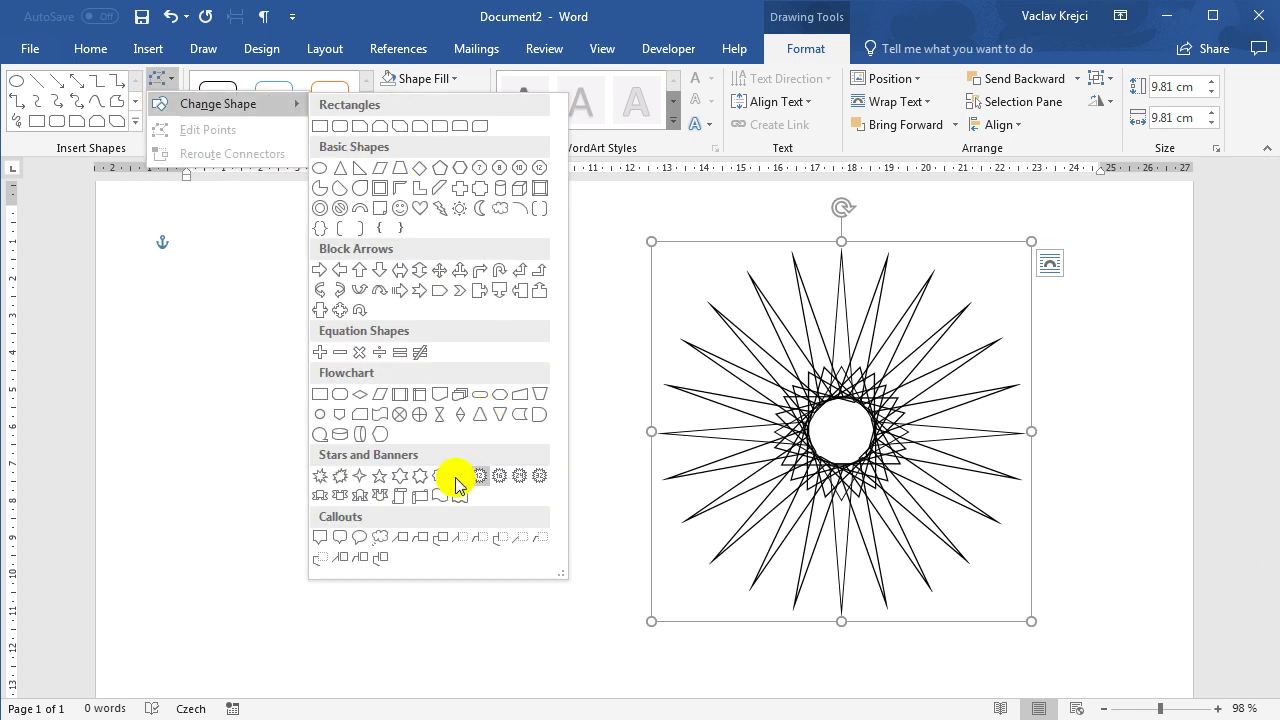
{"action": "left_click", "coordinate": [533, 478]}
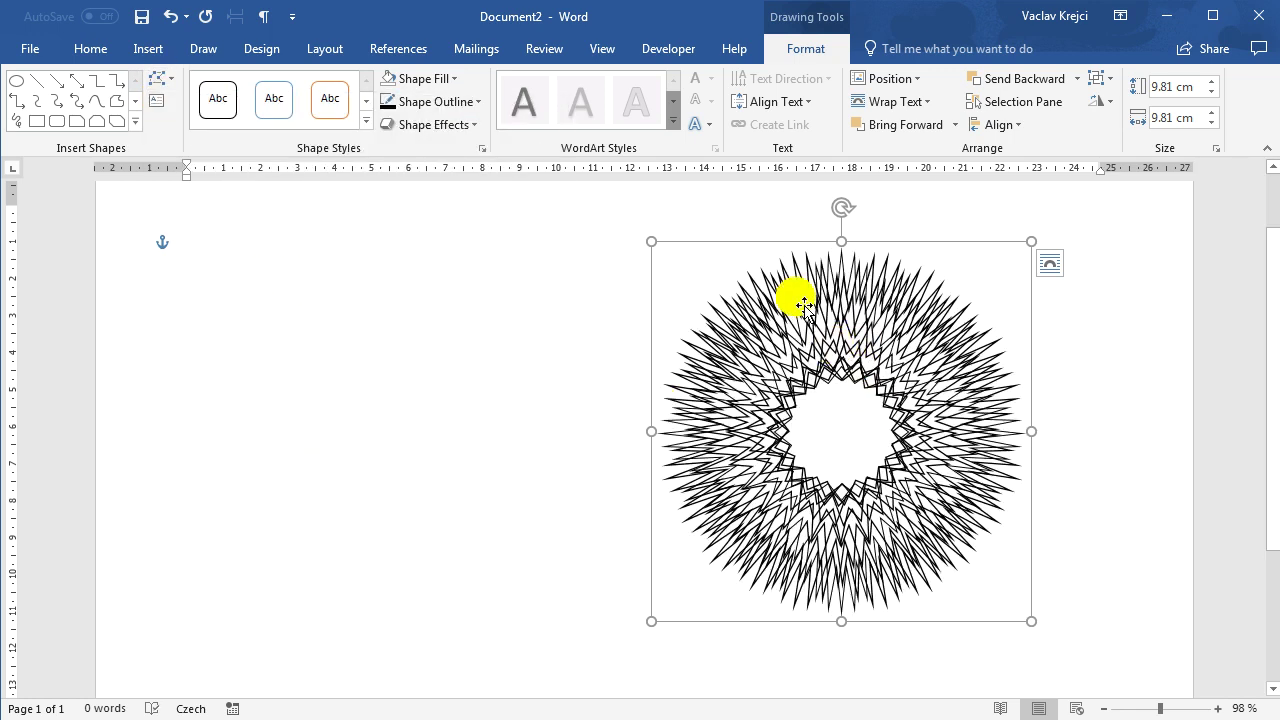
- Switch the pieces back to dodecagons and move the rosette to the page's horizontal centre
{"action": "left_click", "coordinate": [160, 79]}
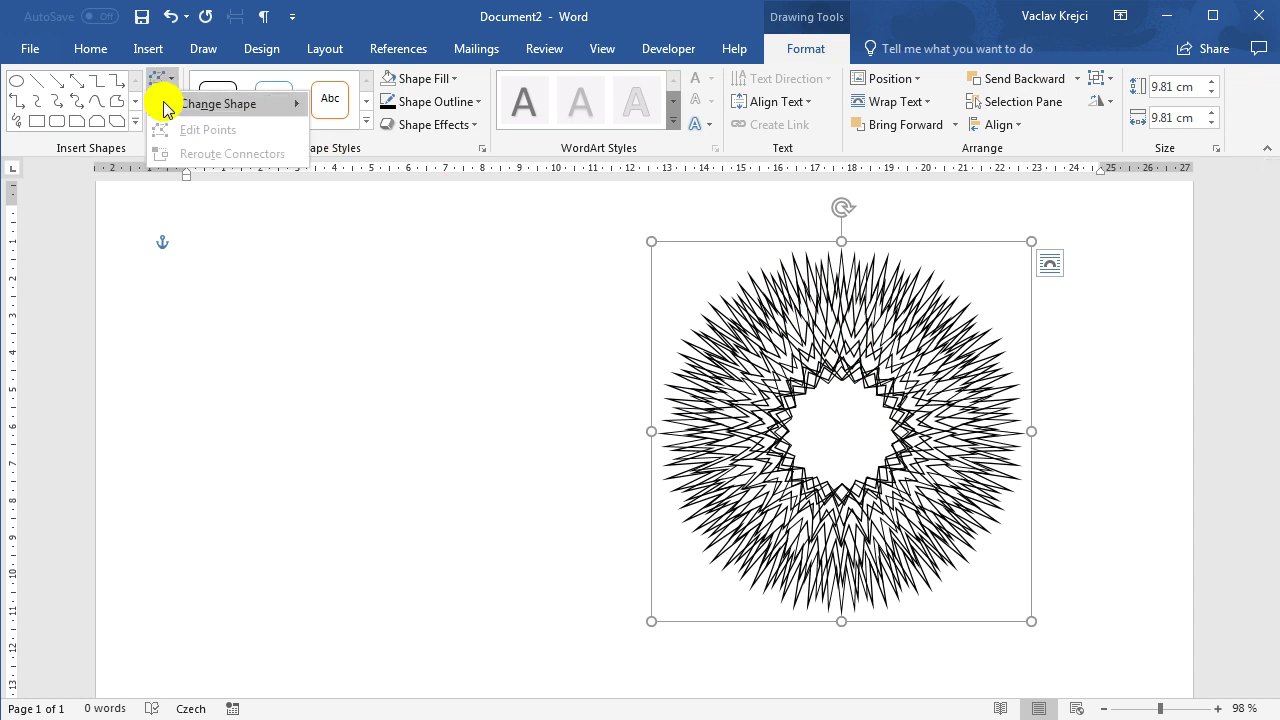
{"action": "mouse_move", "coordinate": [165, 104]}
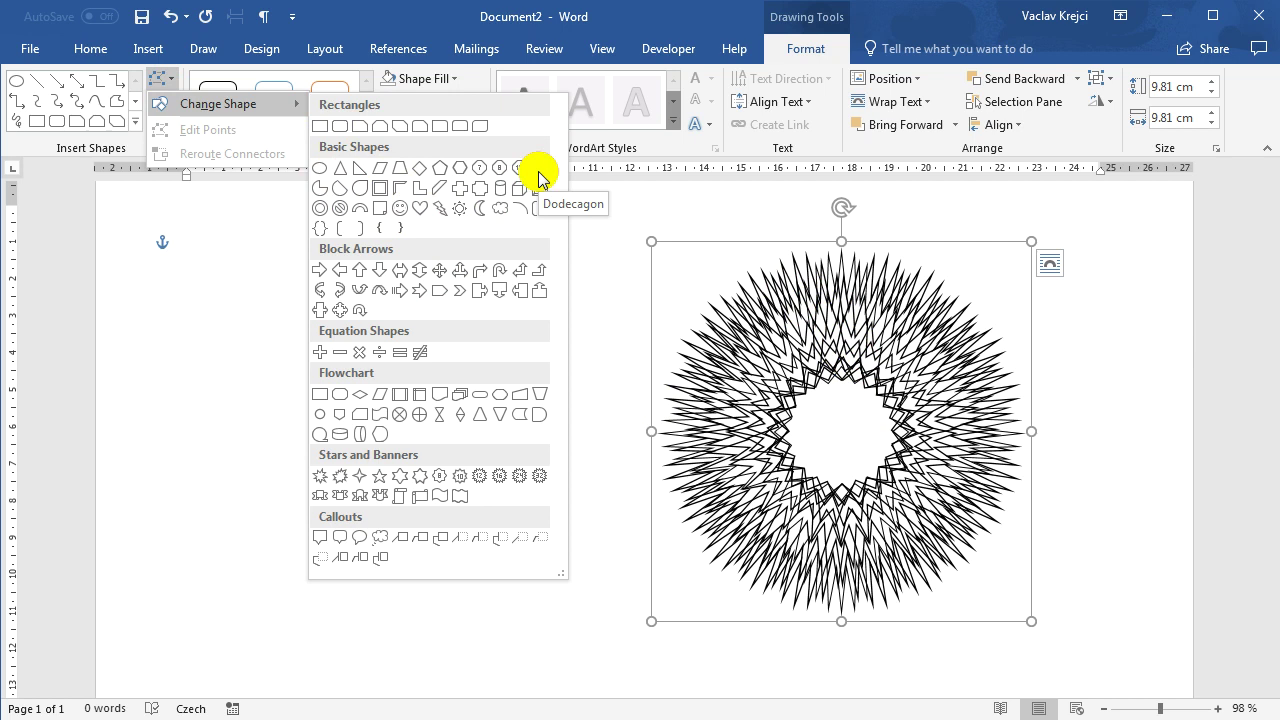
{"action": "left_click", "coordinate": [539, 178]}
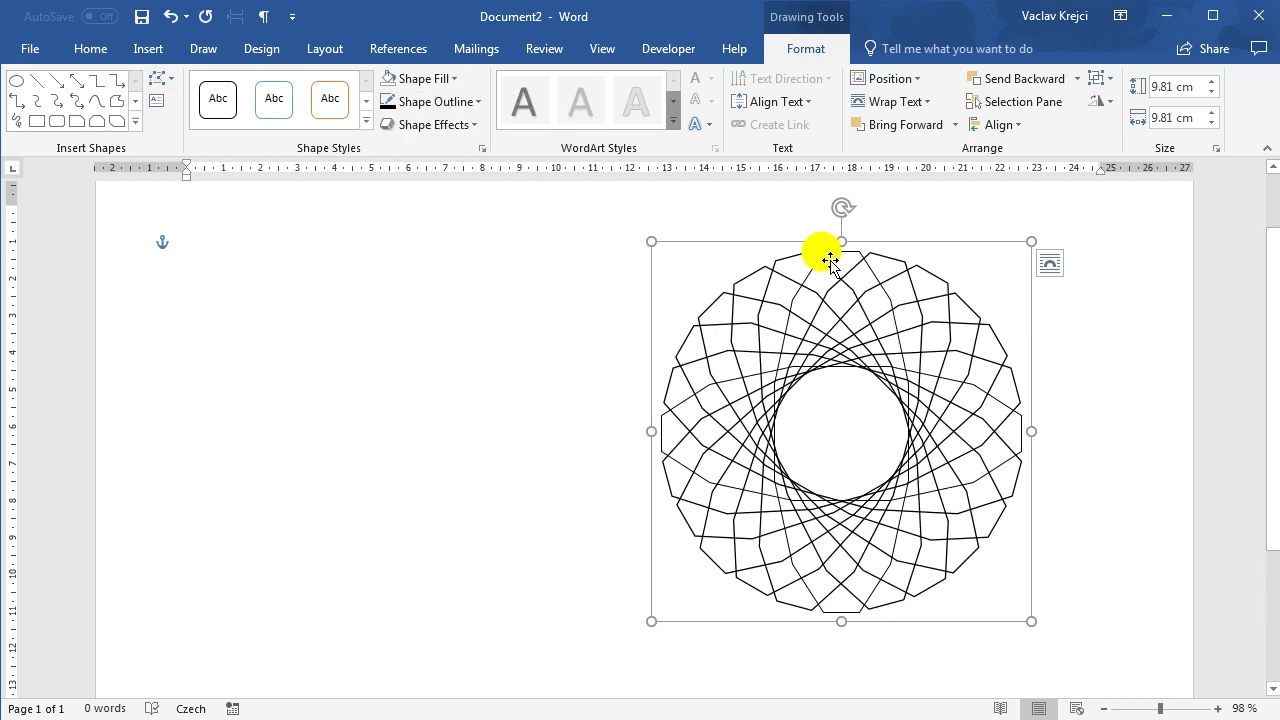
{"action": "left_click_drag", "start_coordinate": [829, 257], "coordinate": [613, 245]}
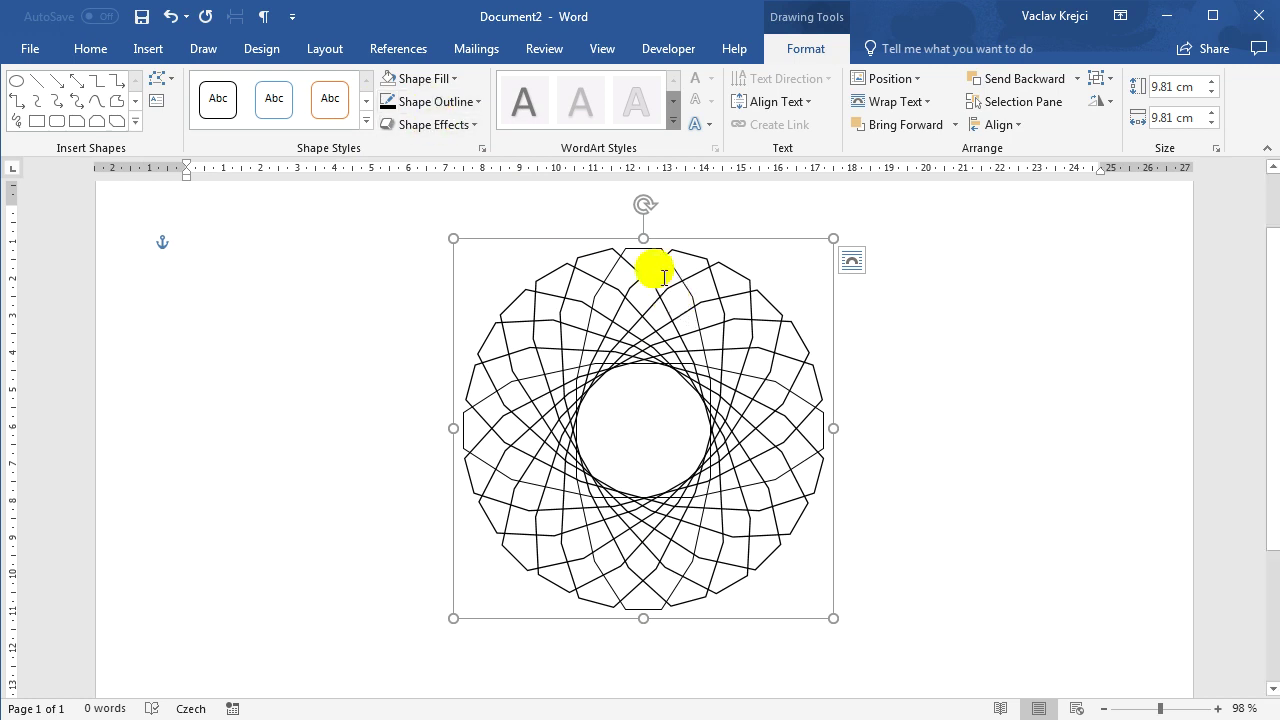
- Give the rosette a gradient line with an orange-gold middle stop in Format Object
{"action": "right_click", "coordinate": [648, 251]}
{"action": "left_click", "coordinate": [743, 563]}
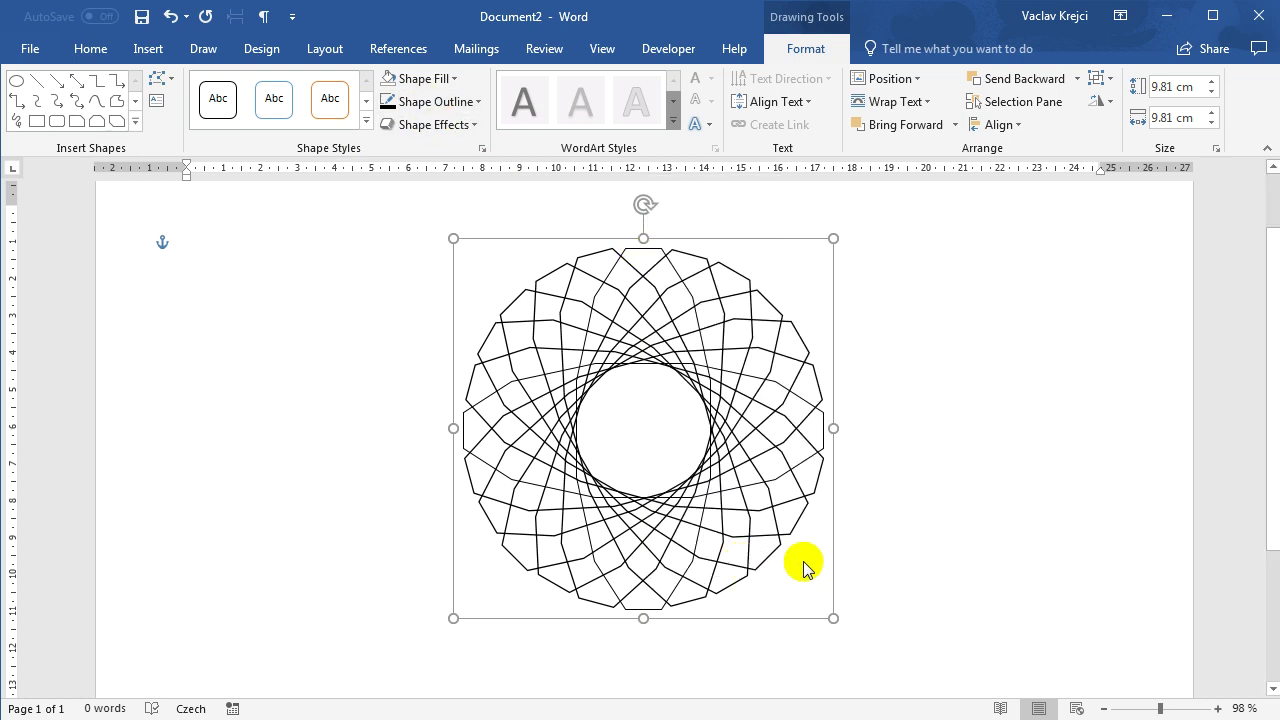
{"action": "left_click", "coordinate": [912, 290]}
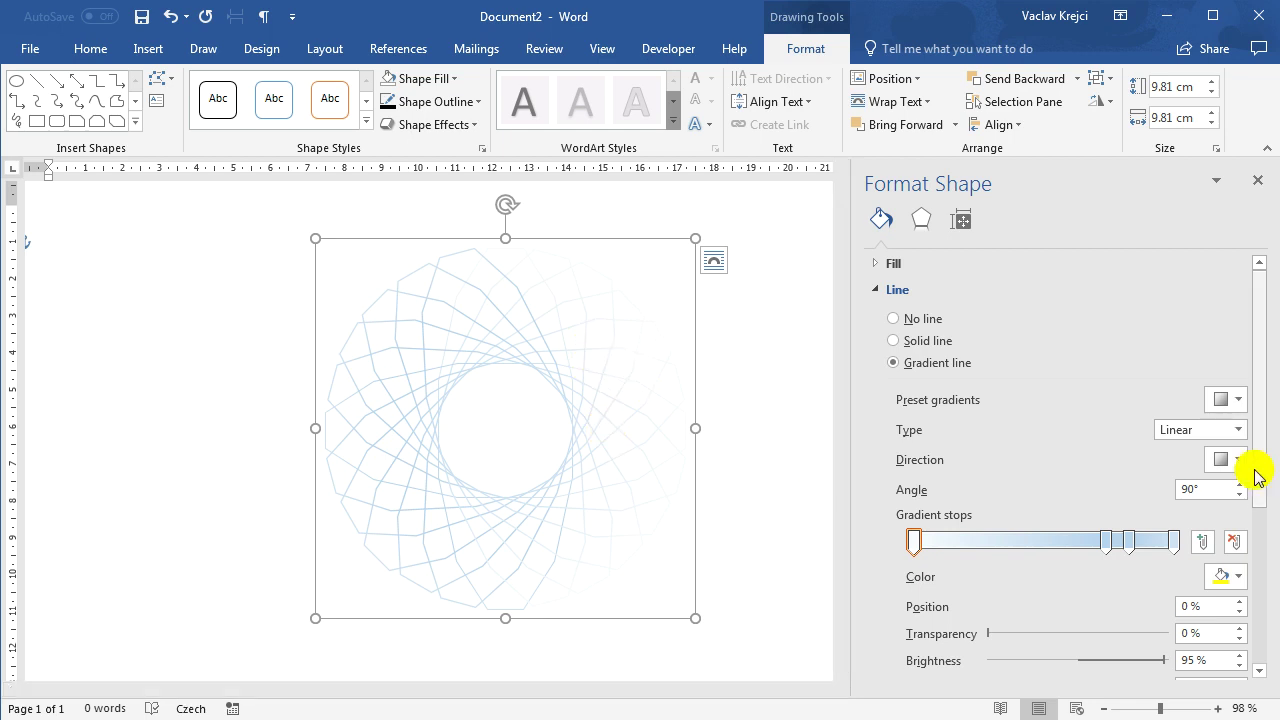
{"action": "left_click_drag", "start_coordinate": [1257, 477], "coordinate": [1257, 514]}
{"action": "left_click_drag", "start_coordinate": [1109, 458], "coordinate": [1049, 463]}
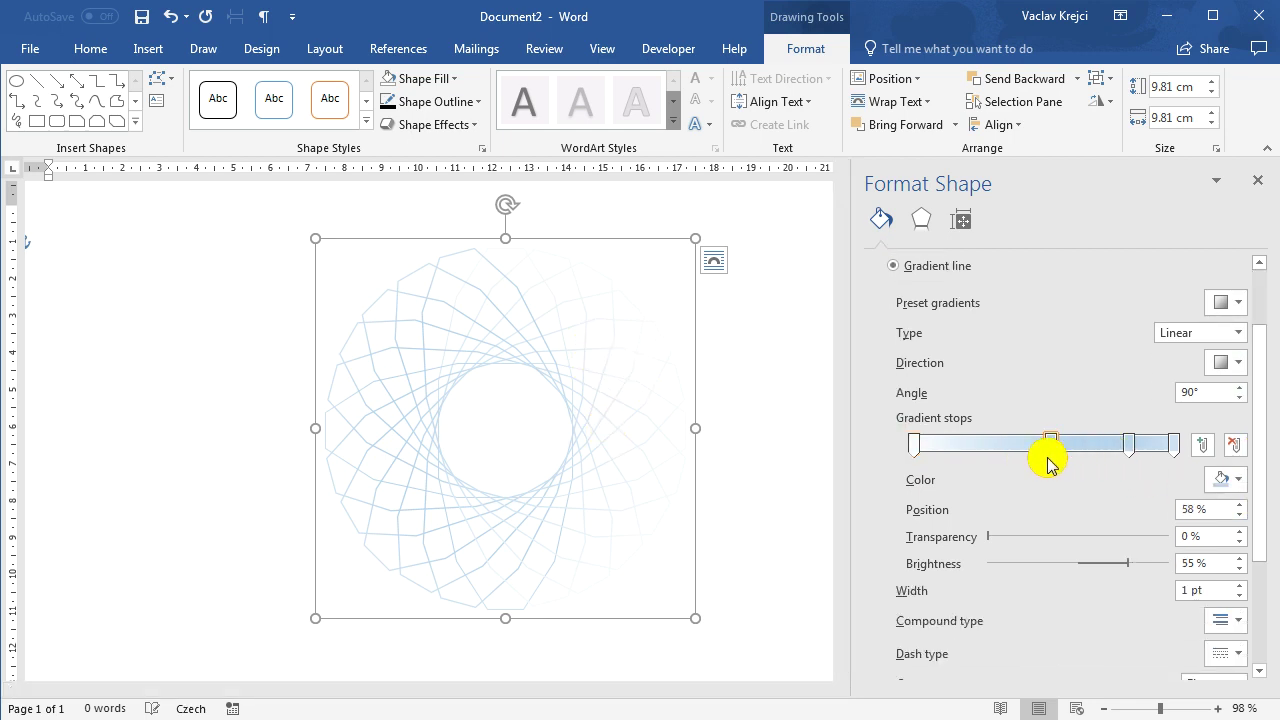
{"action": "left_click", "coordinate": [1226, 479]}
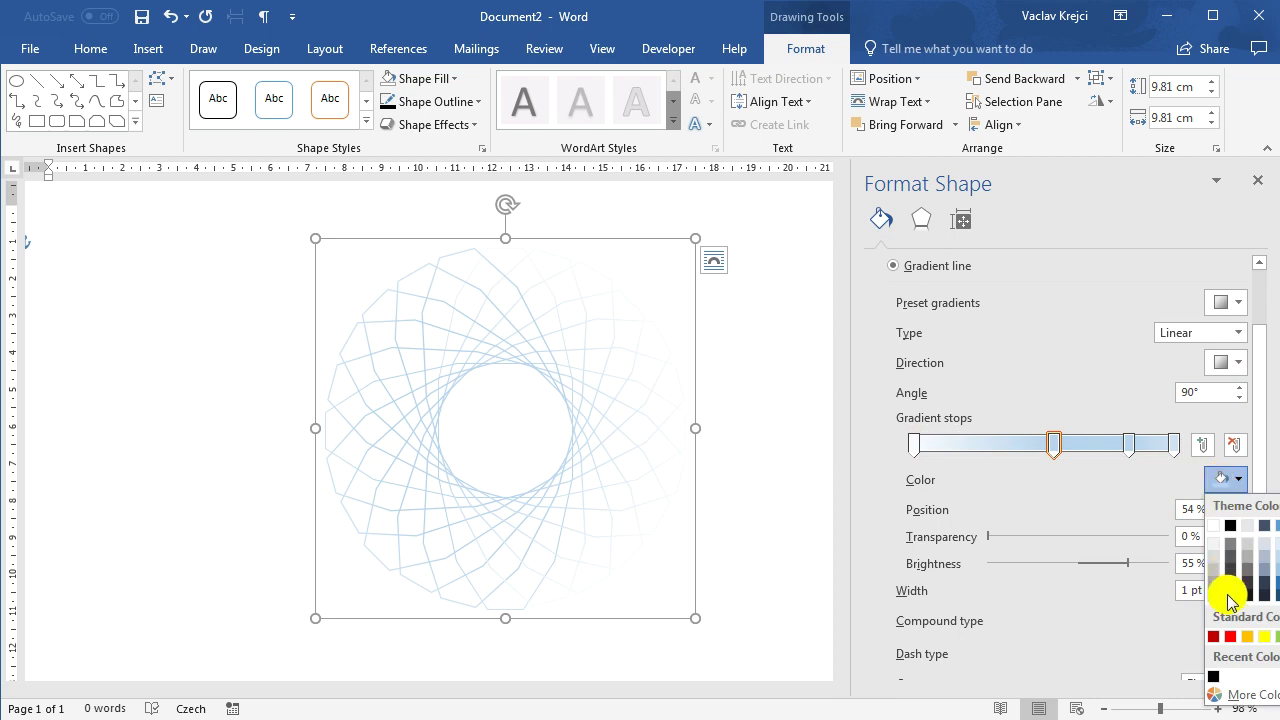
{"action": "left_click", "coordinate": [1248, 643]}
- Remove the extra stop, make both end stops dark gray, and edit the middle stop's position
{"action": "left_click_drag", "start_coordinate": [1131, 449], "coordinate": [1193, 455]}
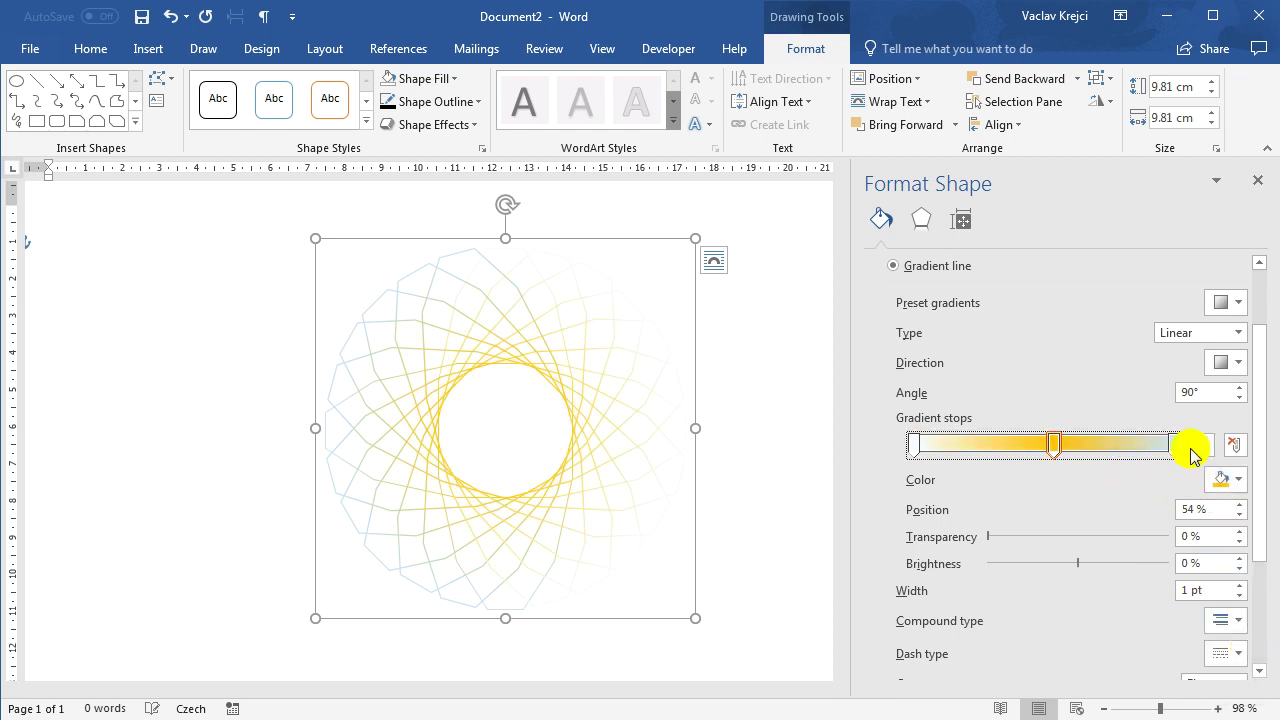
{"action": "left_click", "coordinate": [1179, 448]}
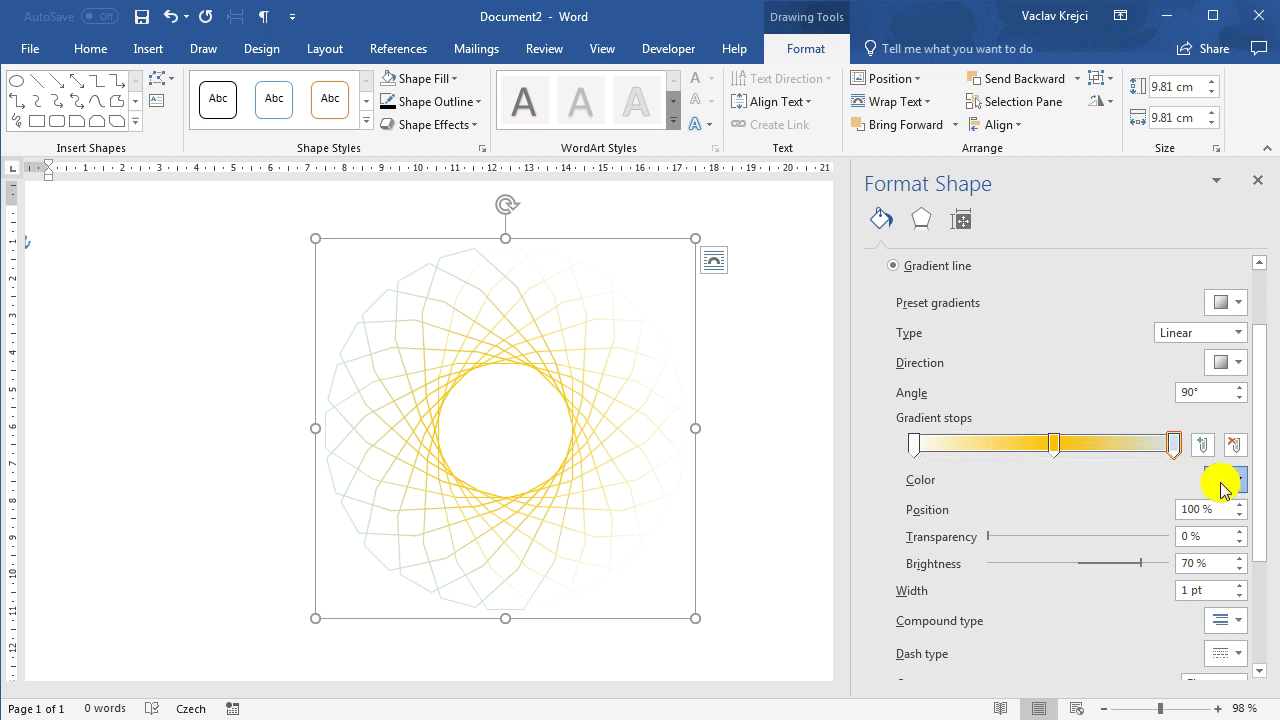
{"action": "left_click", "coordinate": [1222, 488]}
{"action": "left_click", "coordinate": [1222, 565]}
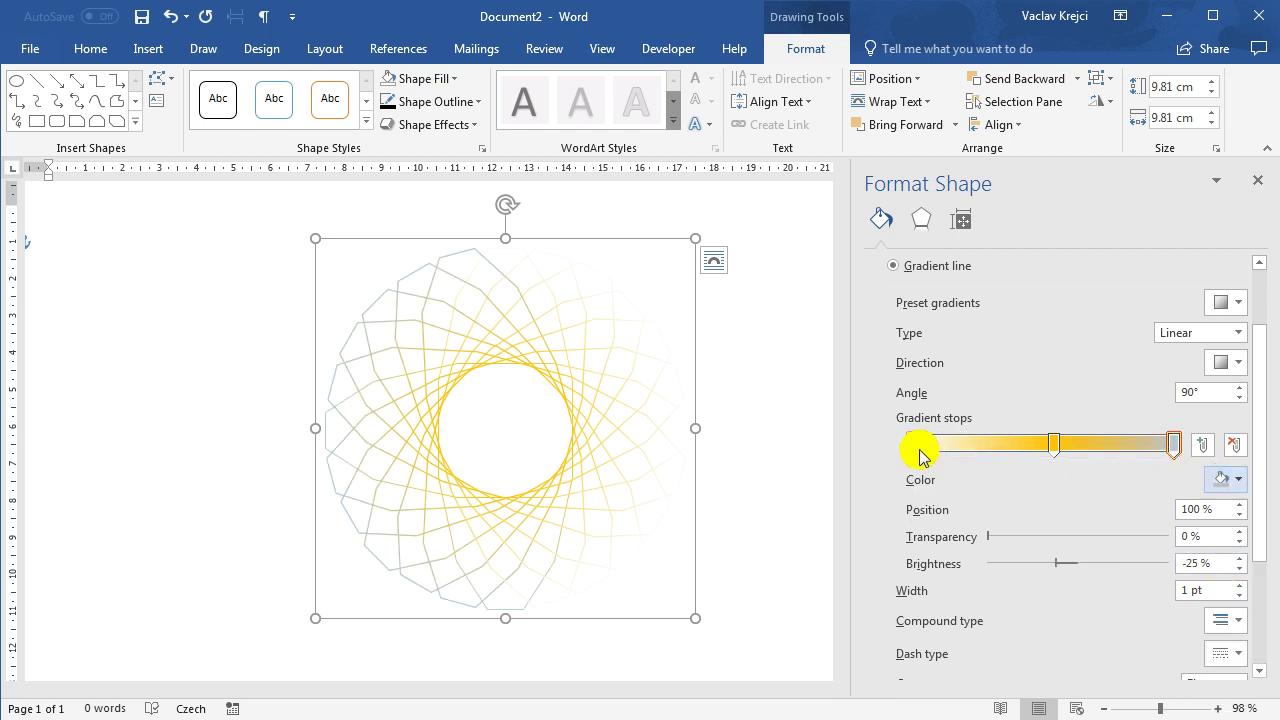
{"action": "left_click", "coordinate": [916, 448]}
{"action": "left_click", "coordinate": [1224, 480]}
{"action": "left_click", "coordinate": [1221, 582]}
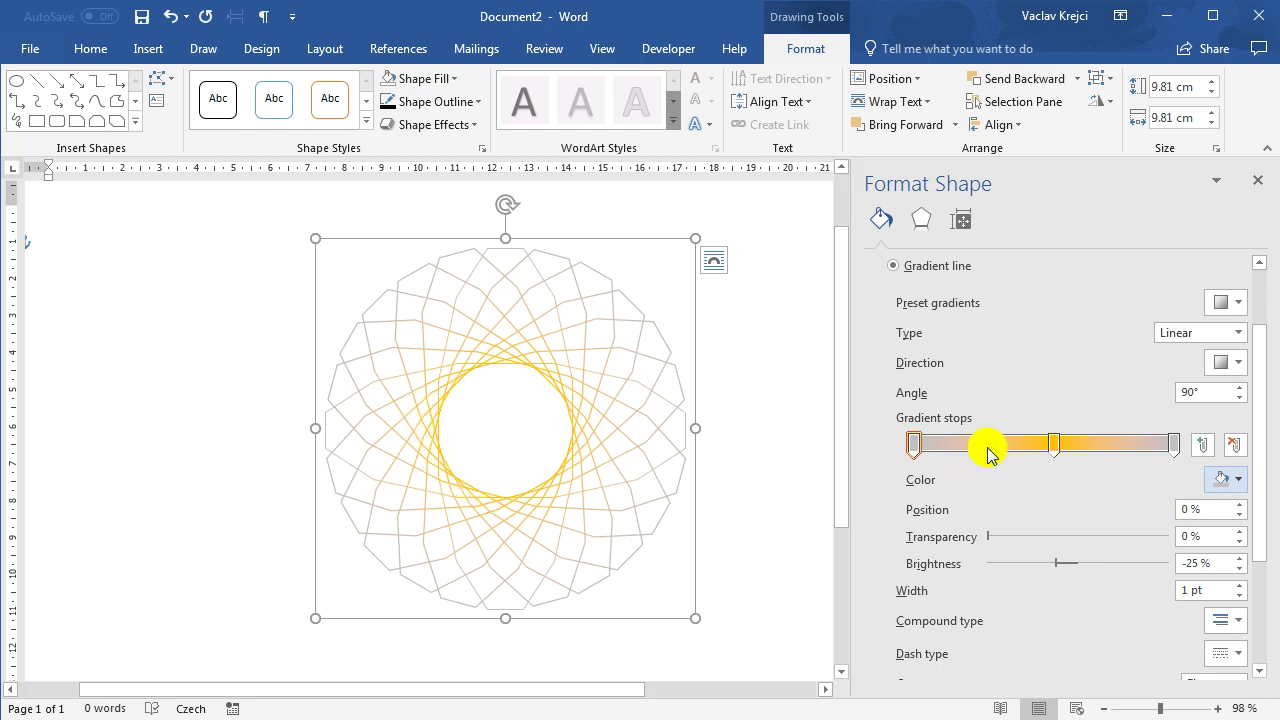
{"action": "left_click", "coordinate": [1054, 445]}
{"action": "left_click_drag", "start_coordinate": [1193, 509], "coordinate": [1172, 510]}
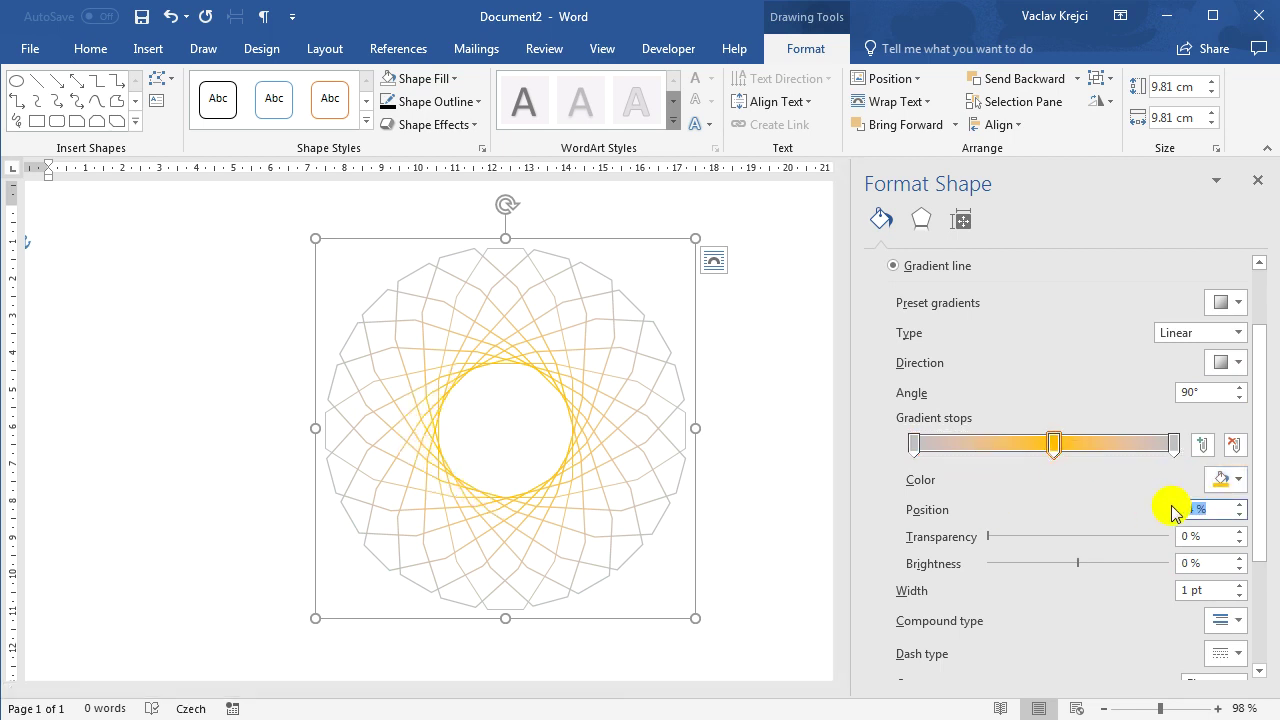